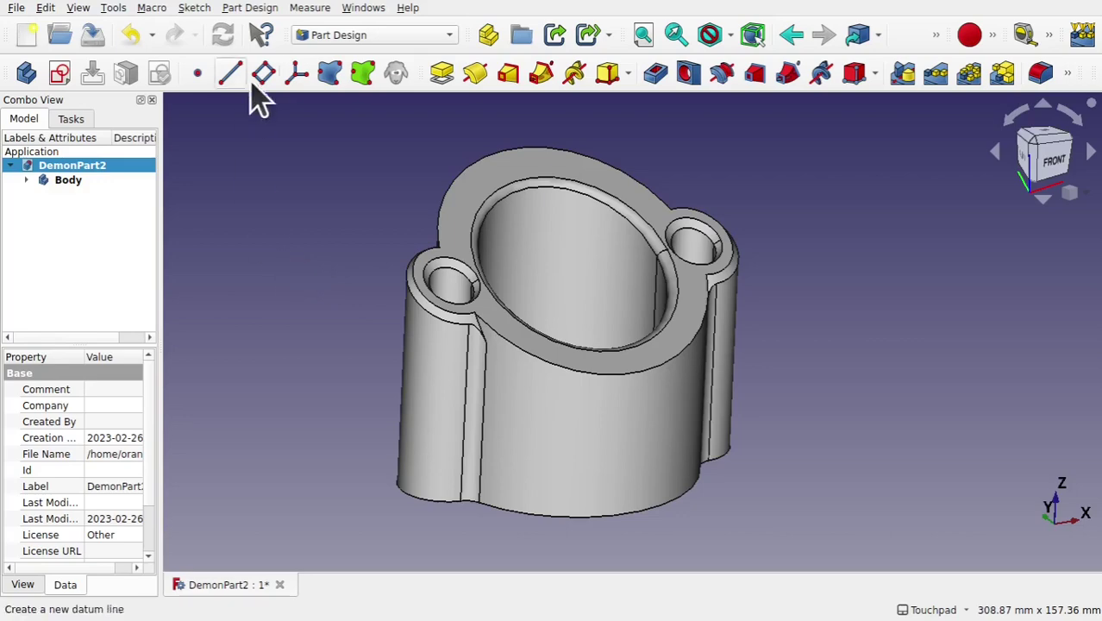
Step: Turn on the axis cross and frame the view so the housing and axes both show
{"action": "left_click", "coordinate": [80, 9]}
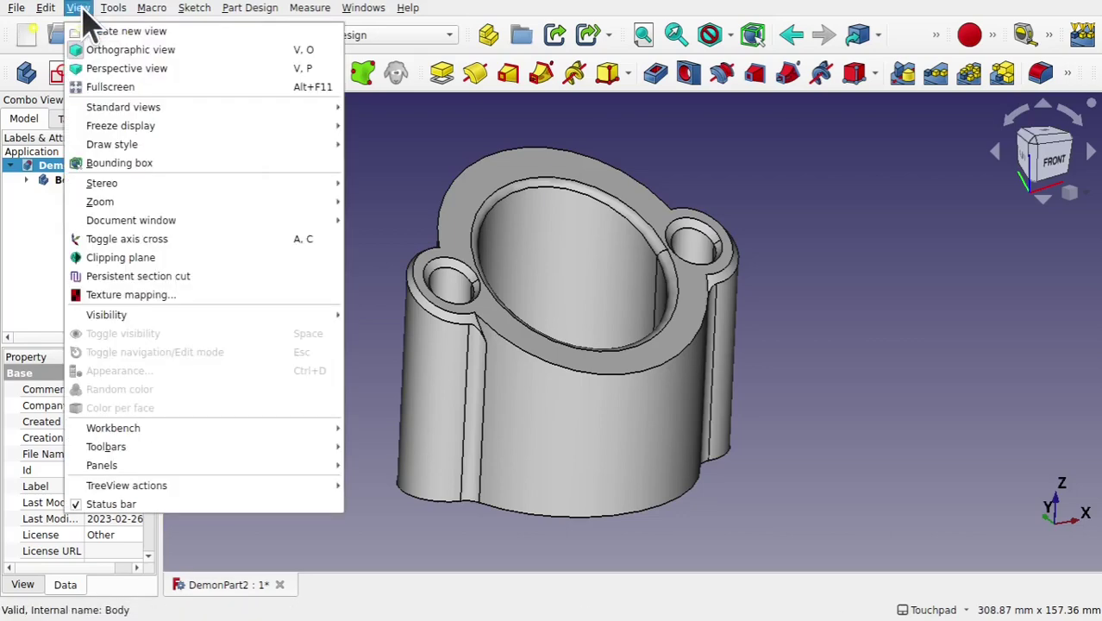
{"action": "left_click", "coordinate": [191, 240]}
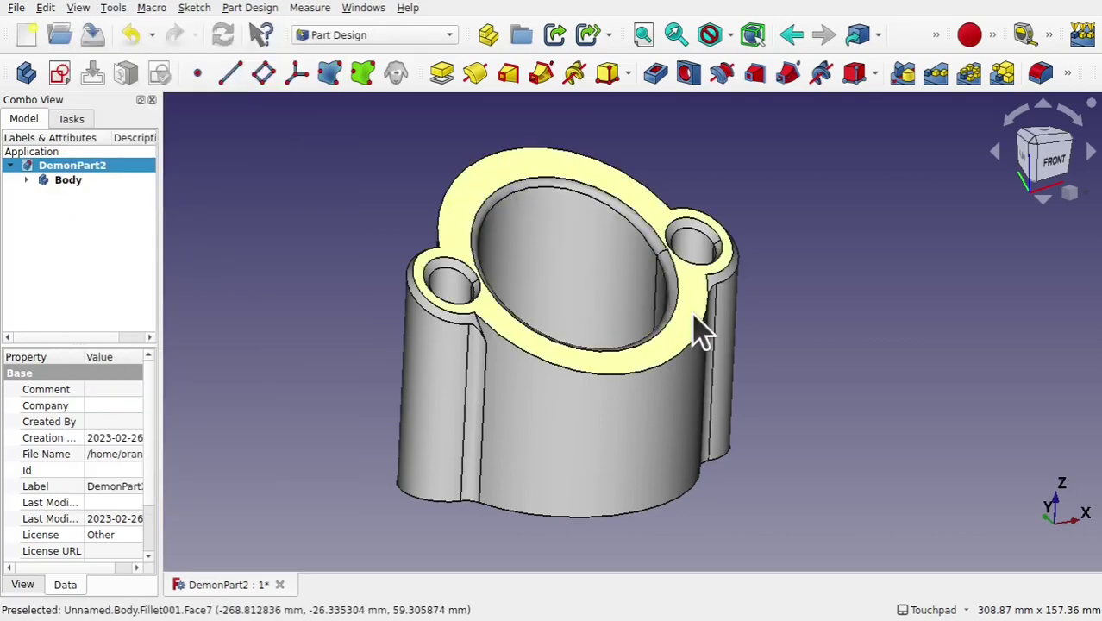
{"action": "scroll", "coordinate": [700, 332], "scroll_direction": "down", "scroll_amount": 5}
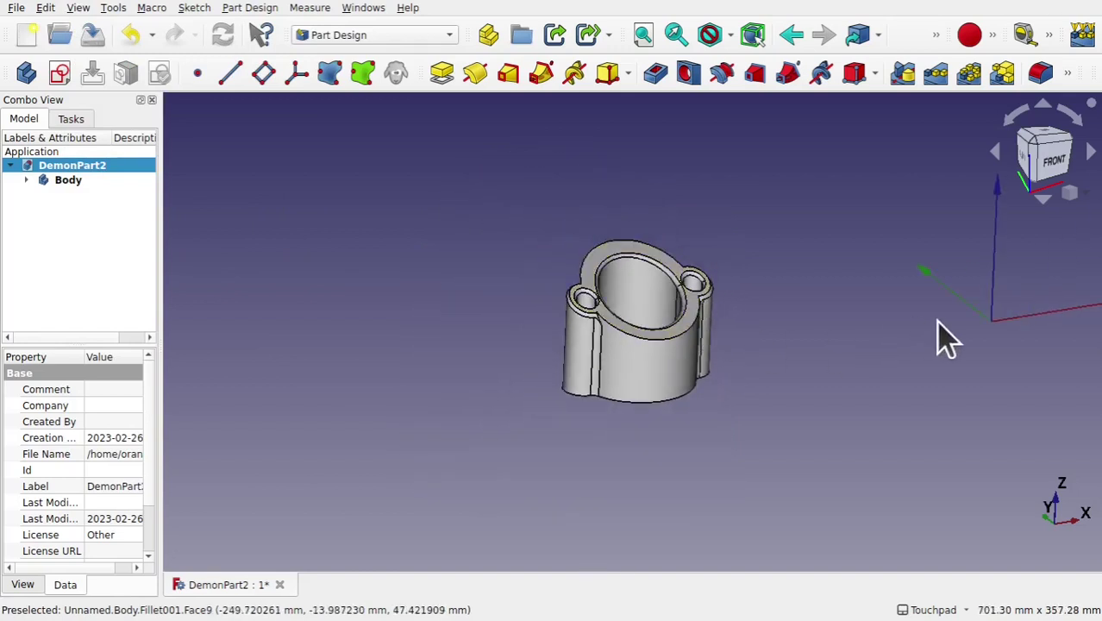
{"action": "middle_click_drag", "start_coordinate": [935, 319], "coordinate": [746, 371]}
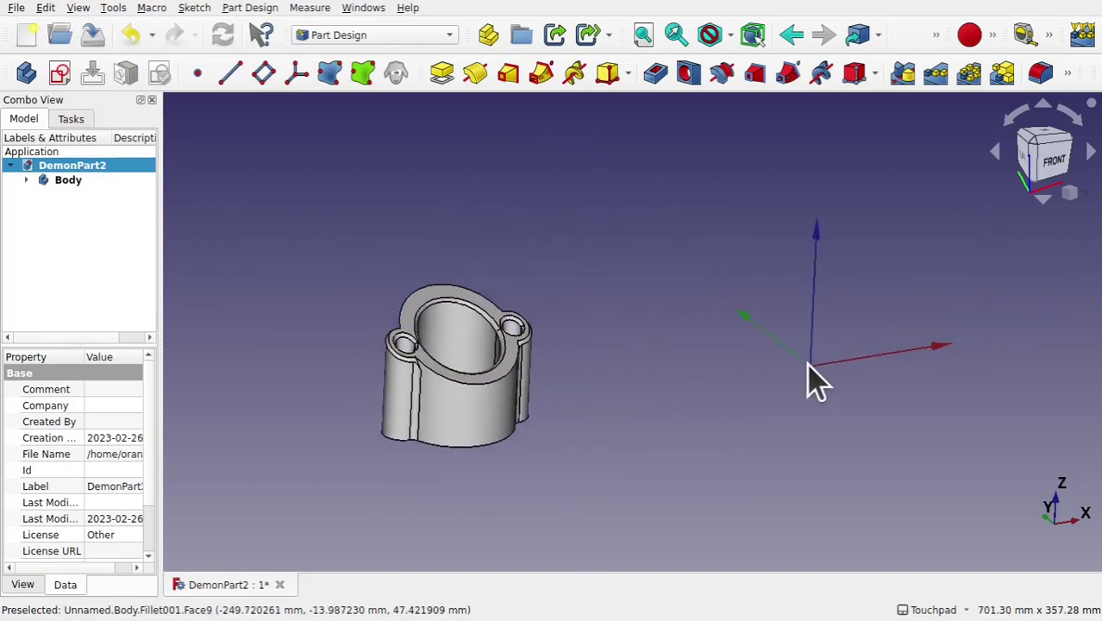
Step: Transform the Body, dragging it about 16.20 mm along the X axis
{"action": "left_click", "coordinate": [69, 183]}
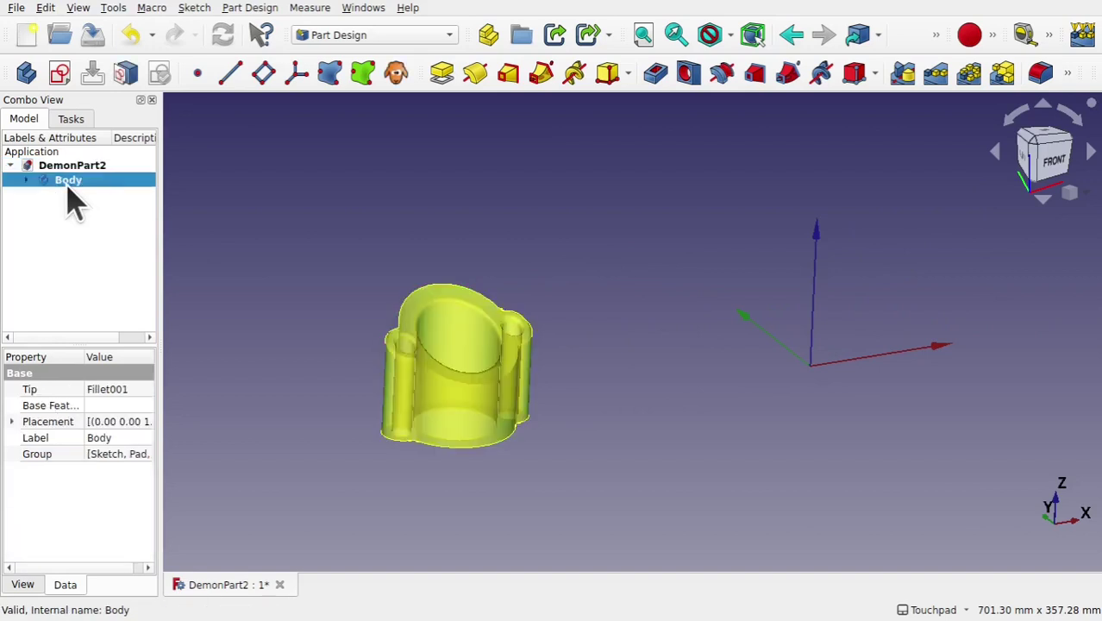
{"action": "right_click", "coordinate": [68, 192]}
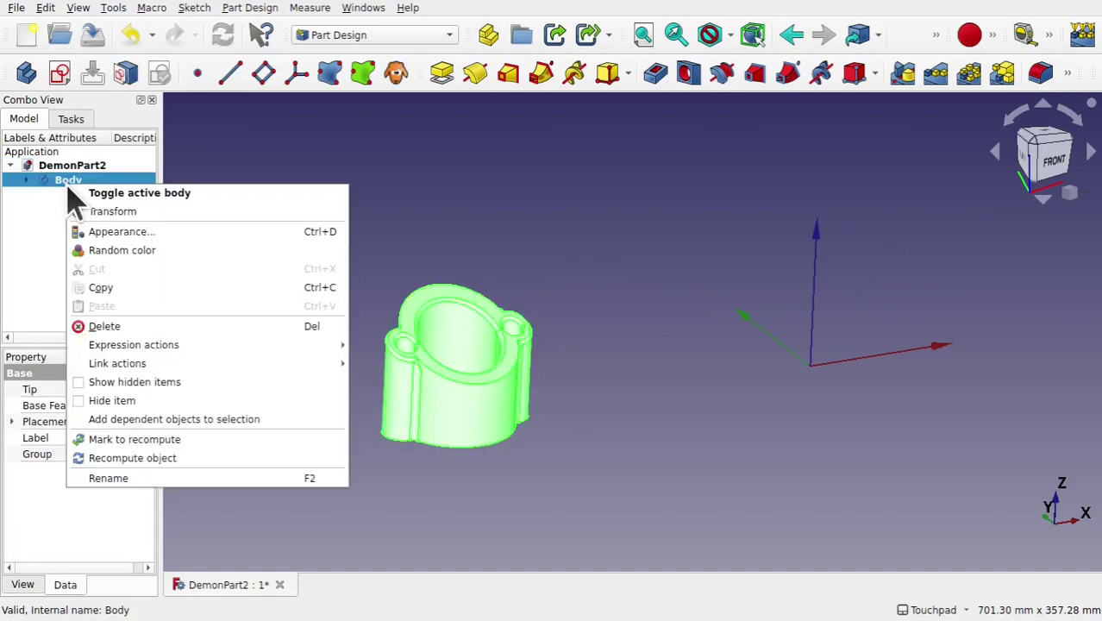
{"action": "left_click", "coordinate": [148, 210]}
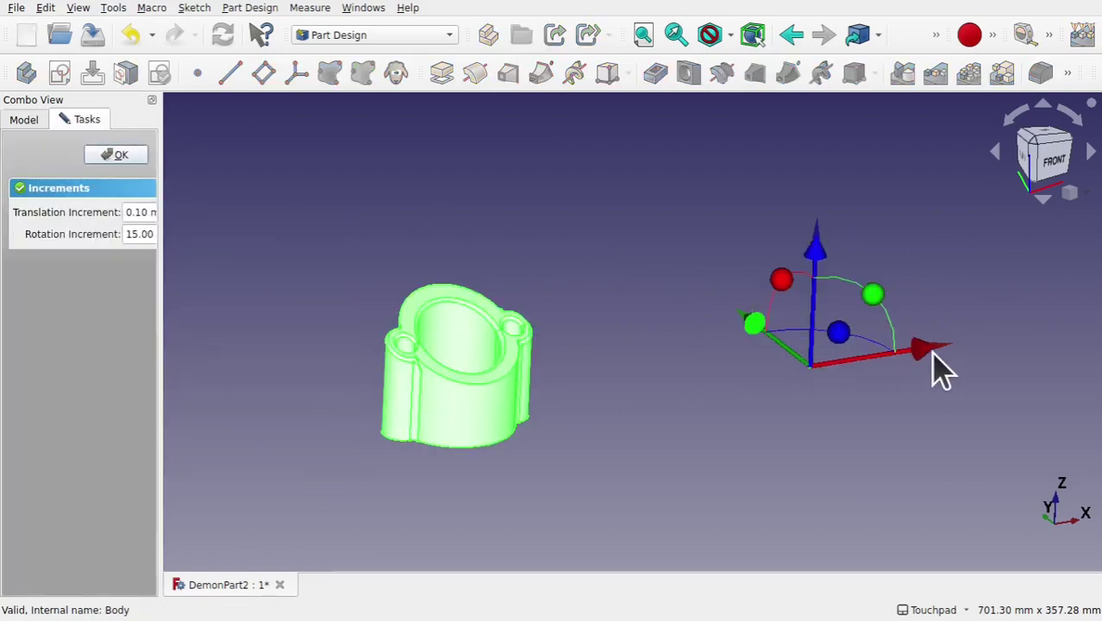
{"action": "left_click", "coordinate": [913, 379]}
{"action": "mouse_move", "coordinate": [938, 362]}
{"action": "left_mouse_down"}
{"action": "mouse_move", "coordinate": [826, 376]}
{"action": "mouse_move", "coordinate": [952, 365]}
{"action": "left_mouse_up"}
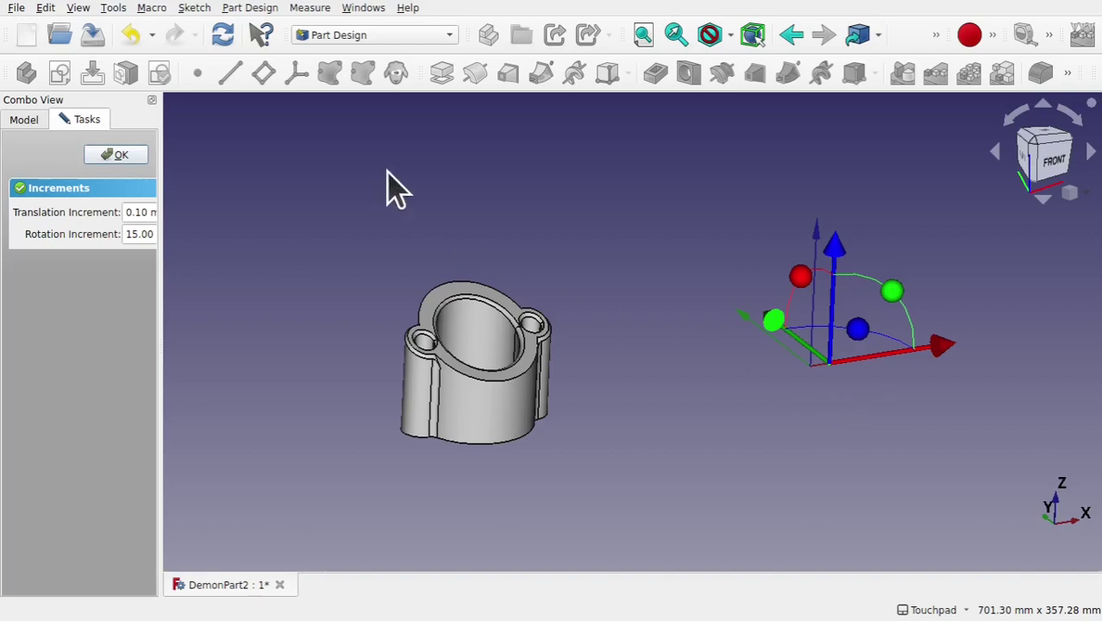
Step: Accept the transform and expand Body and Pad to select the Pad's Sketch
{"action": "left_click", "coordinate": [121, 157]}
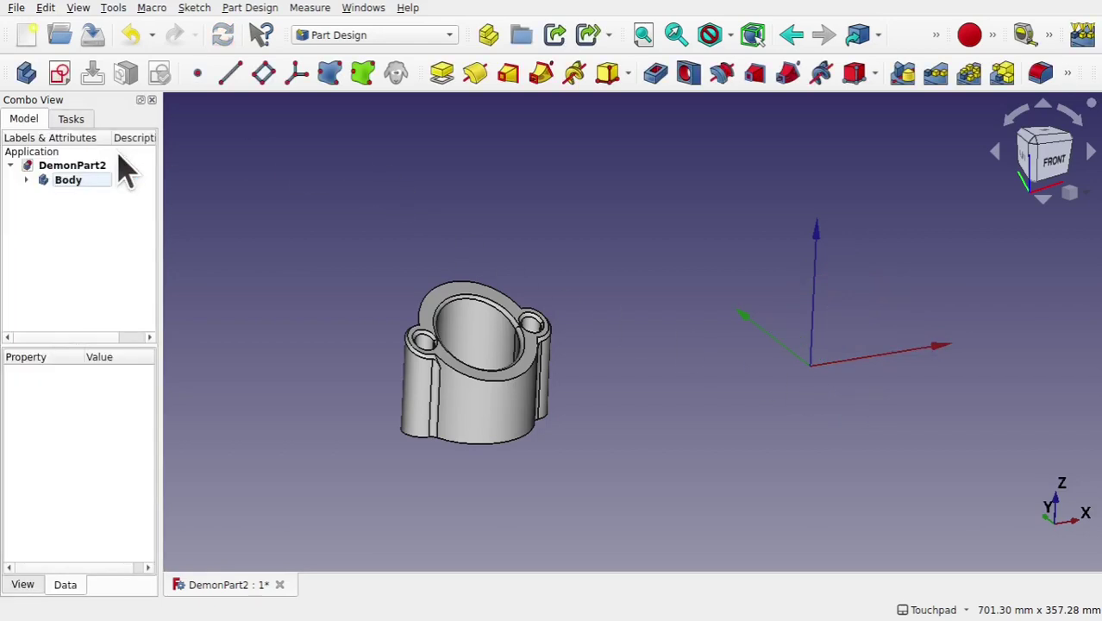
{"action": "left_click", "coordinate": [26, 181]}
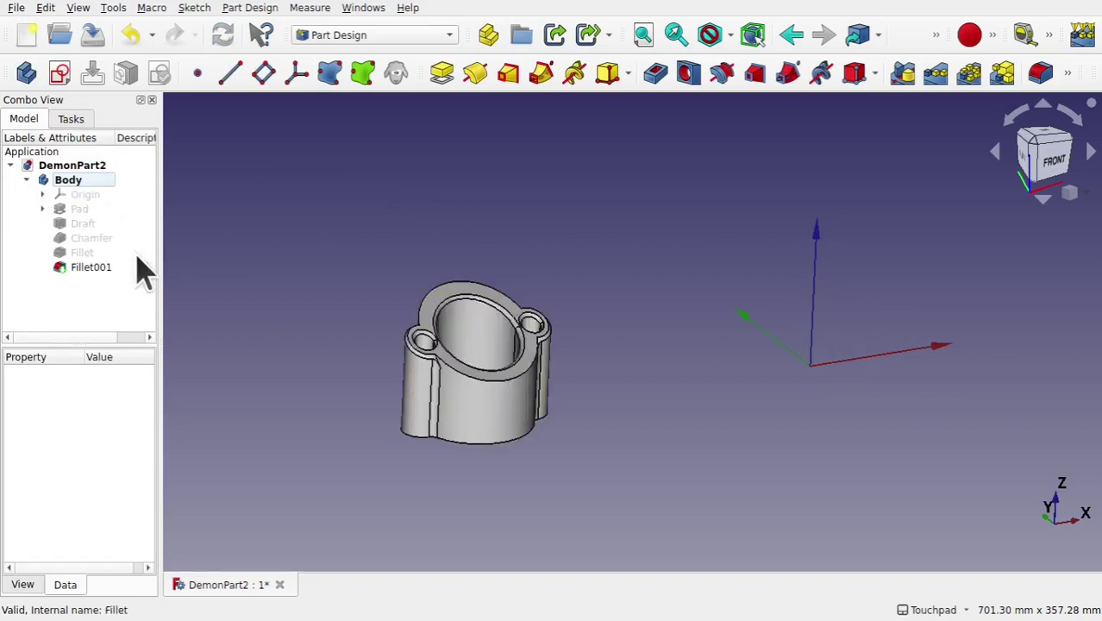
{"action": "left_click", "coordinate": [43, 209]}
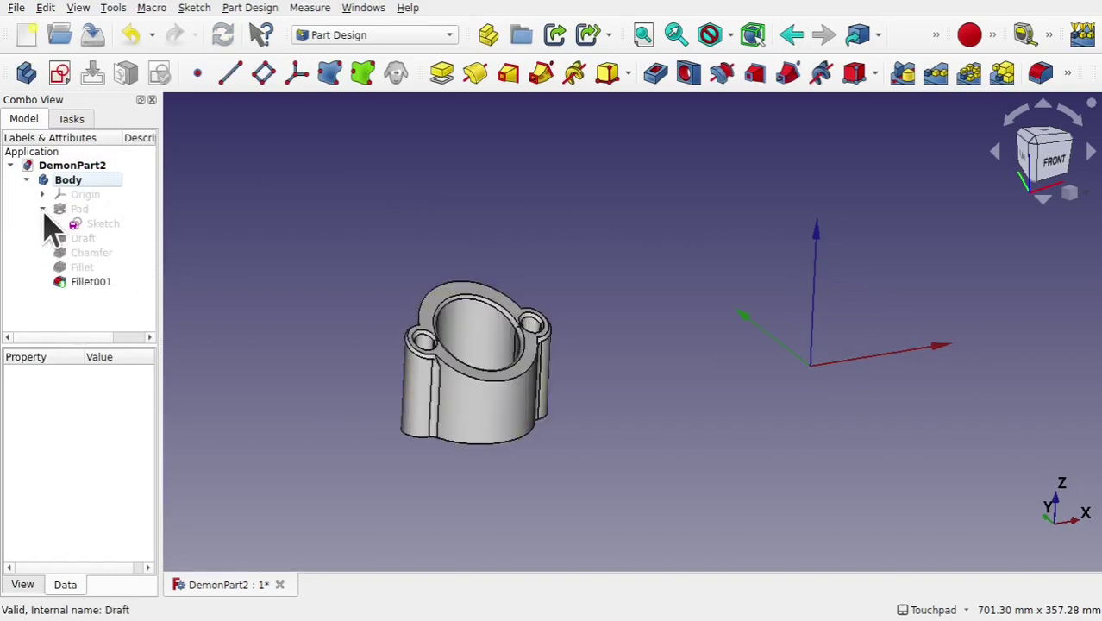
{"action": "left_click", "coordinate": [105, 226]}
Step: Edit the sketch, change the 300 mm offset constraint to 0 mm, and close Sketcher
{"action": "double_click", "coordinate": [104, 226]}
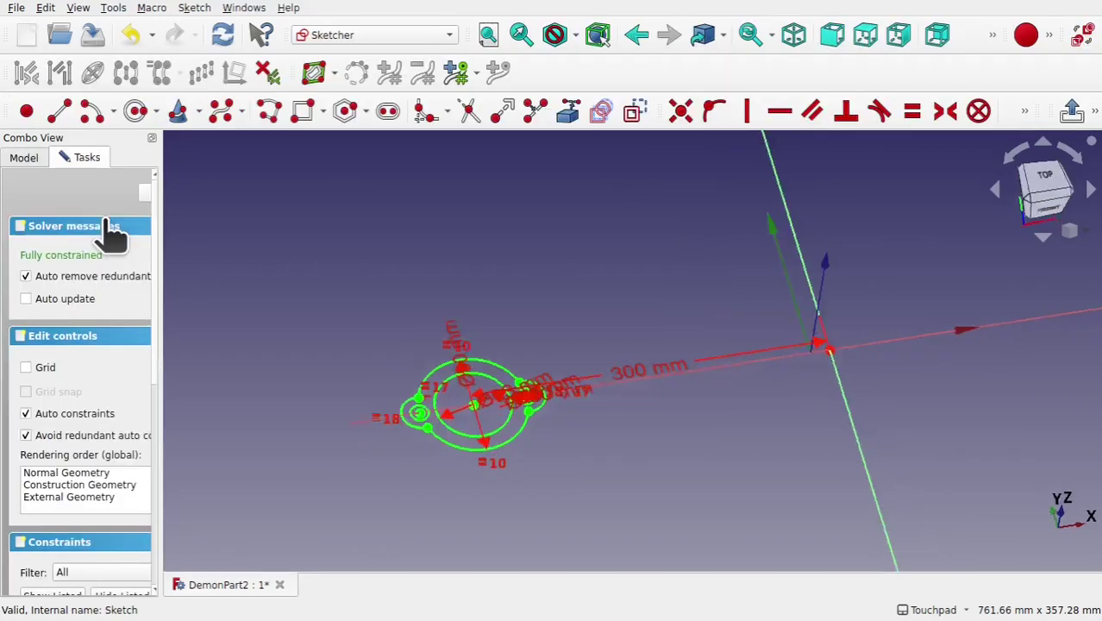
{"action": "scroll", "coordinate": [638, 375], "scroll_direction": "up", "scroll_amount": 3}
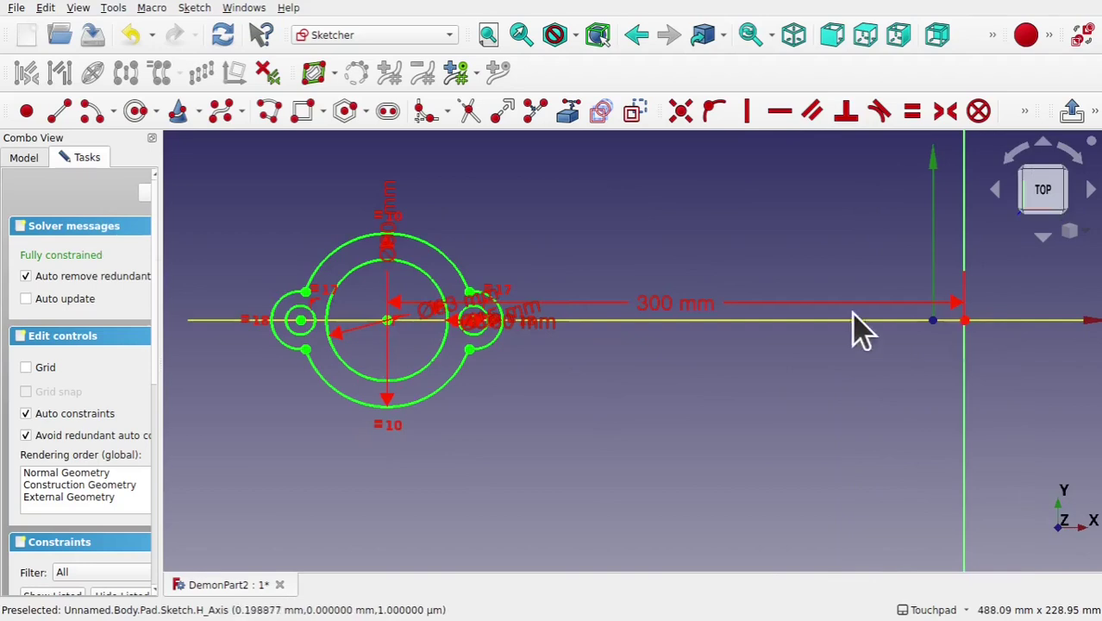
{"action": "double_click", "coordinate": [693, 303]}
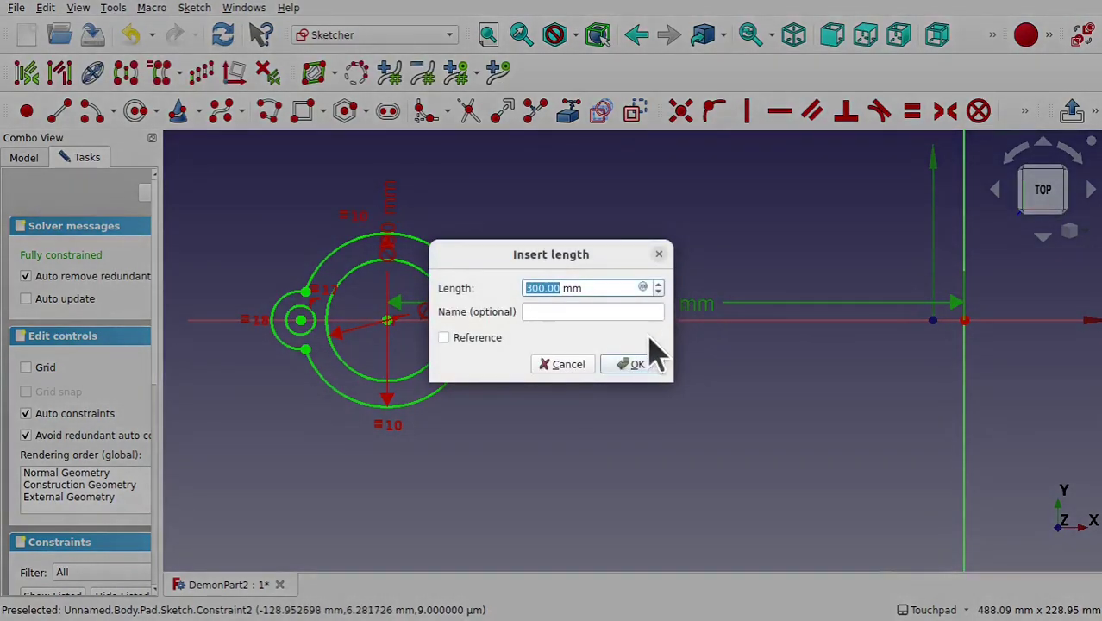
{"action": "key", "text": "Return"}
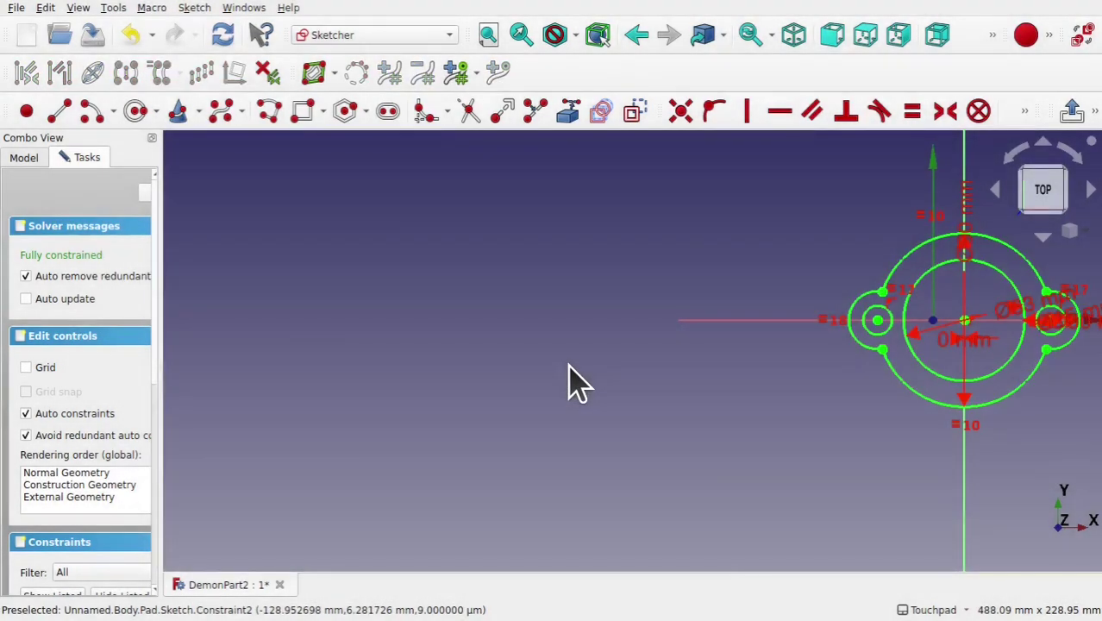
{"action": "left_click", "coordinate": [146, 194]}
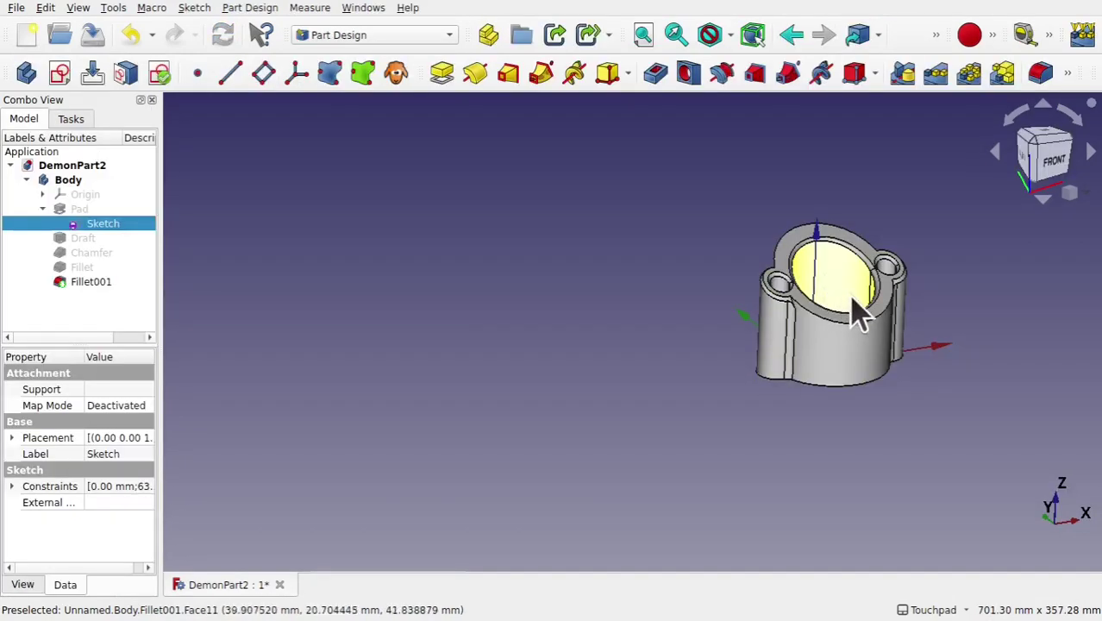
Step: Transform the Body along X toward 44.50 mm, accept it, then undo the move
{"action": "mouse_move", "coordinate": [867, 308]}
{"action": "left_mouse_down", "text": "alt"}
{"action": "mouse_move", "coordinate": [818, 386]}
{"action": "mouse_move", "coordinate": [747, 345]}
{"action": "mouse_move", "coordinate": [794, 345]}
{"action": "mouse_move", "coordinate": [811, 385]}
{"action": "mouse_move", "coordinate": [849, 293]}
{"action": "left_mouse_up", "text": "alt"}
{"action": "left_click", "coordinate": [65, 181]}
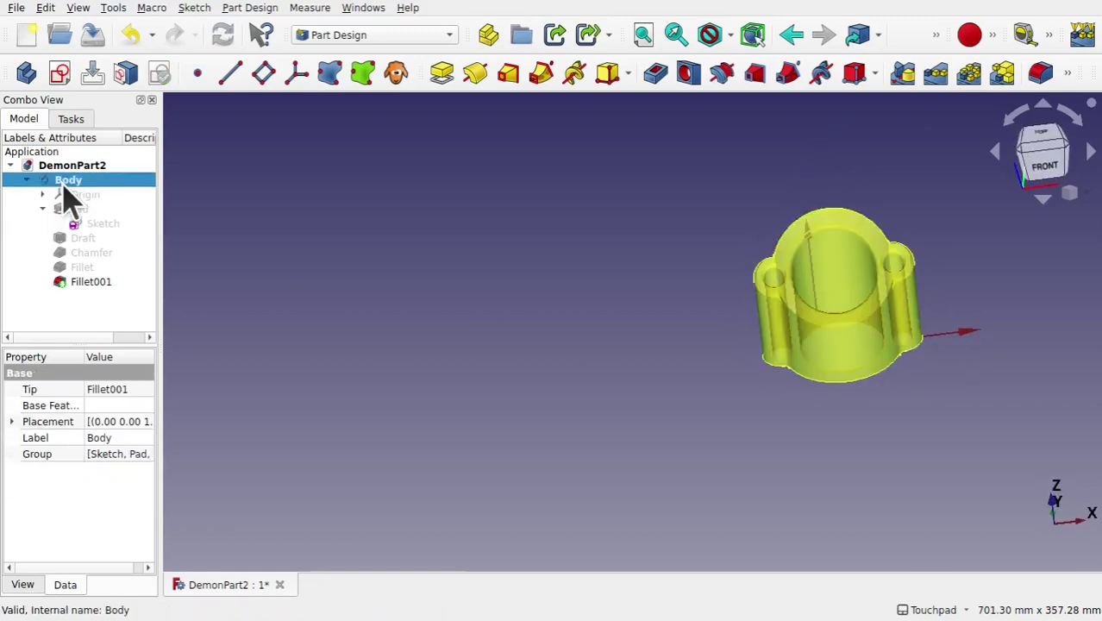
{"action": "right_click", "coordinate": [69, 198]}
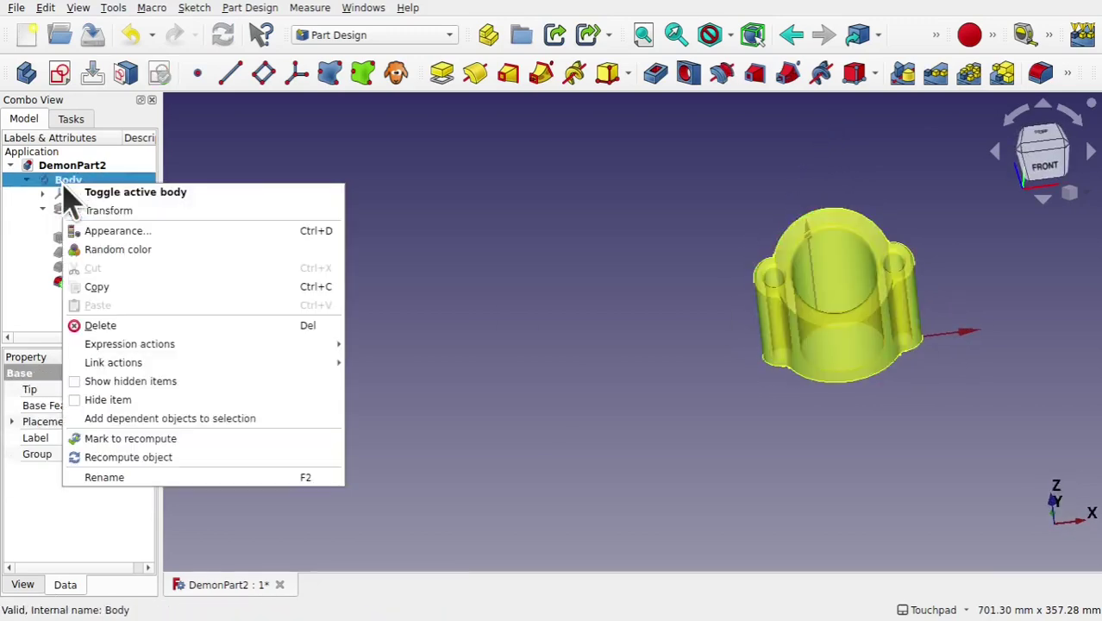
{"action": "left_click", "coordinate": [121, 211]}
{"action": "left_click_drag", "start_coordinate": [824, 312], "coordinate": [681, 320], "text": "shift"}
{"action": "left_click_drag", "start_coordinate": [811, 349], "coordinate": [453, 342]}
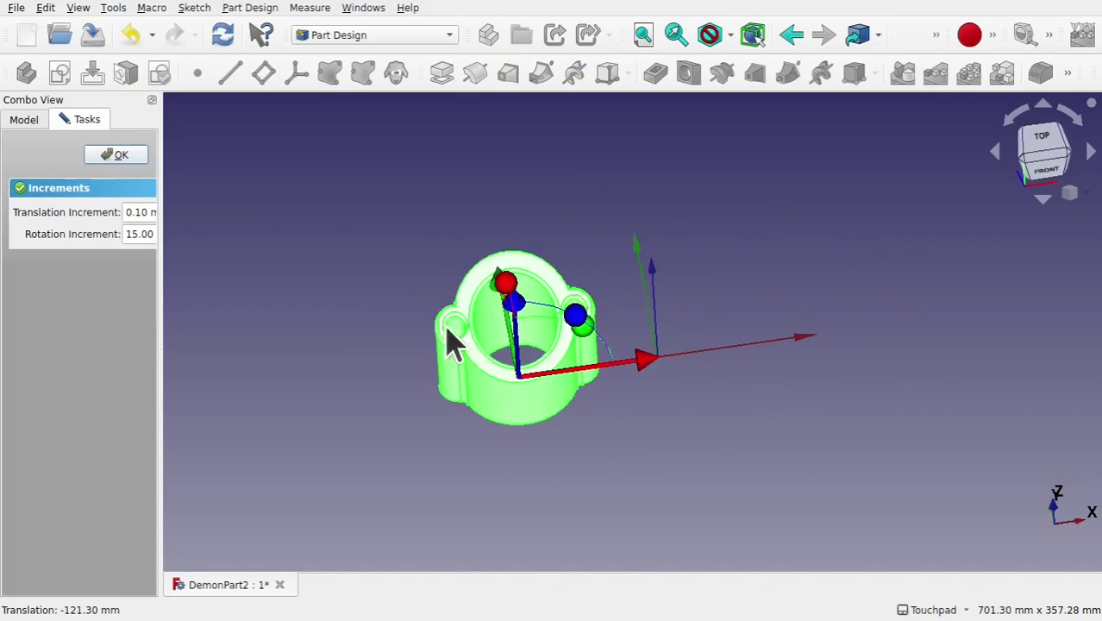
{"action": "left_click", "coordinate": [124, 158]}
{"action": "key", "text": "ctrl+z"}
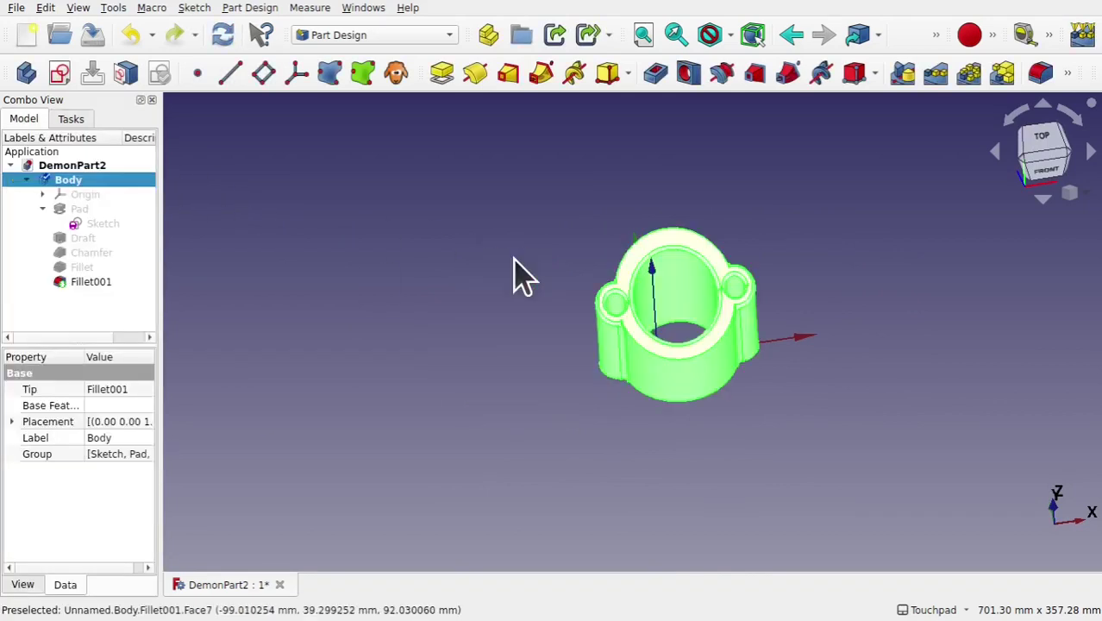
Step: Clear the current selection in the 3D view
{"action": "left_click", "coordinate": [421, 285]}
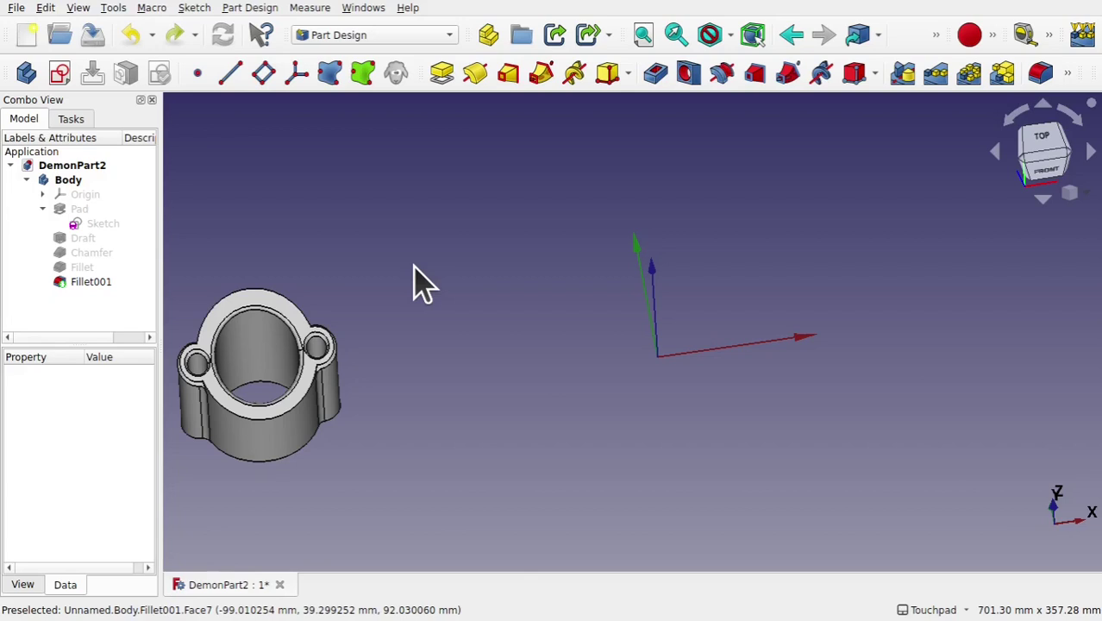
Step: Start a Transform on the Body and slide it along X
{"action": "left_click", "coordinate": [50, 182]}
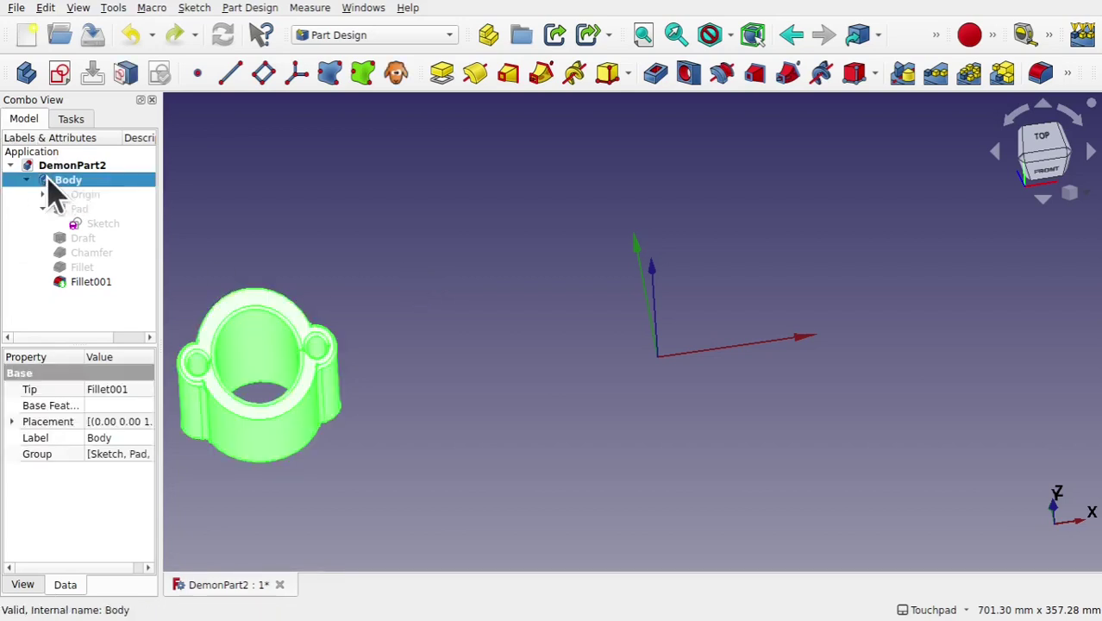
{"action": "right_click", "coordinate": [48, 183]}
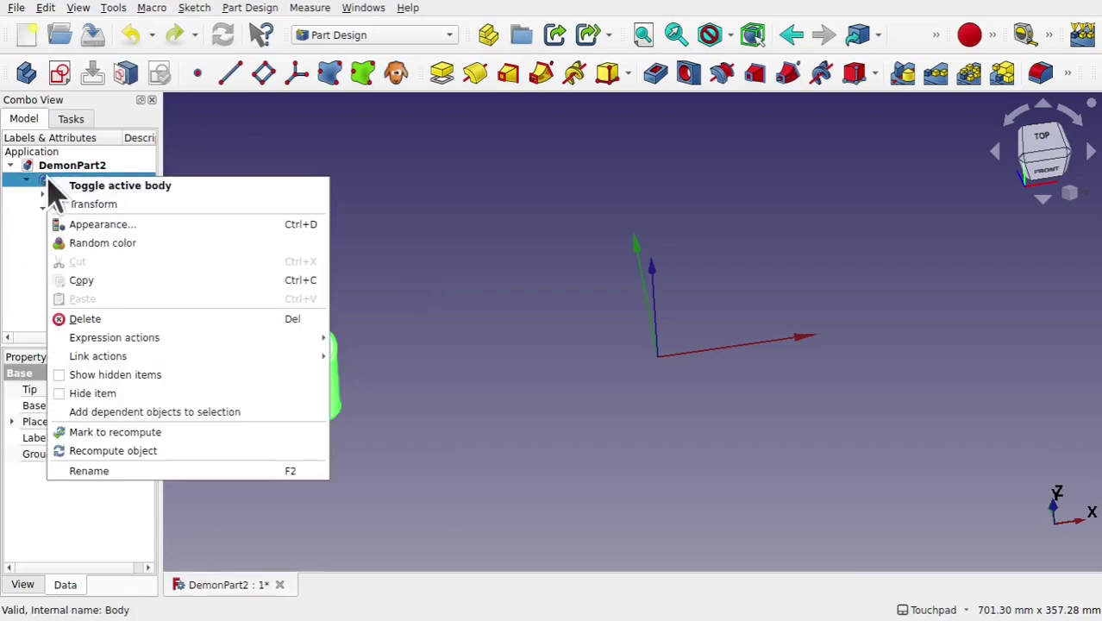
{"action": "left_click", "coordinate": [123, 207]}
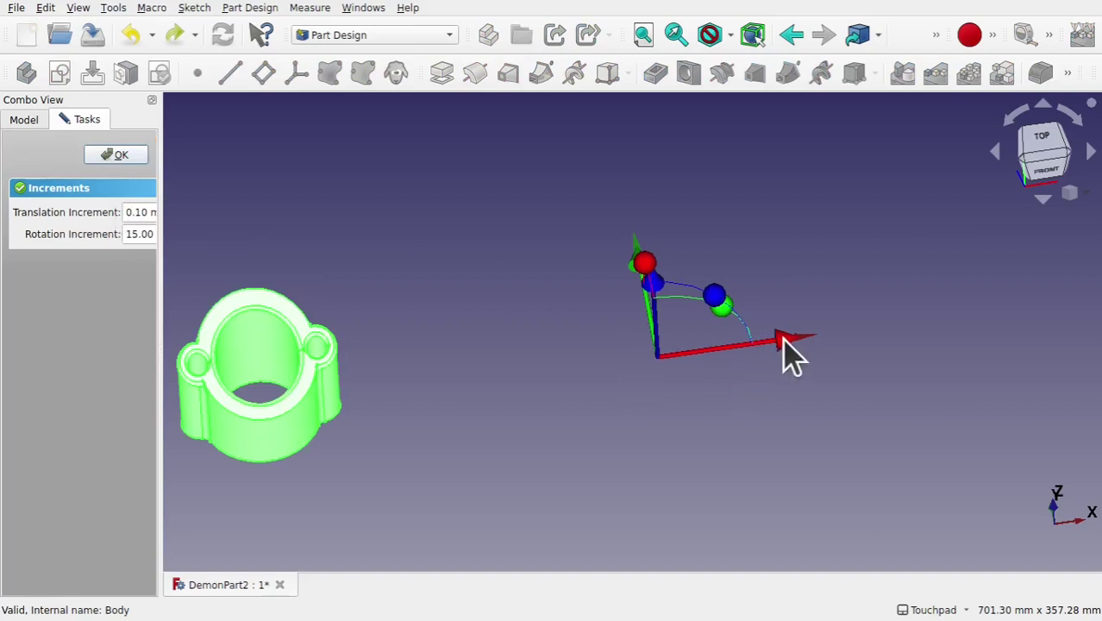
{"action": "left_click_drag", "start_coordinate": [784, 340], "coordinate": [953, 369]}
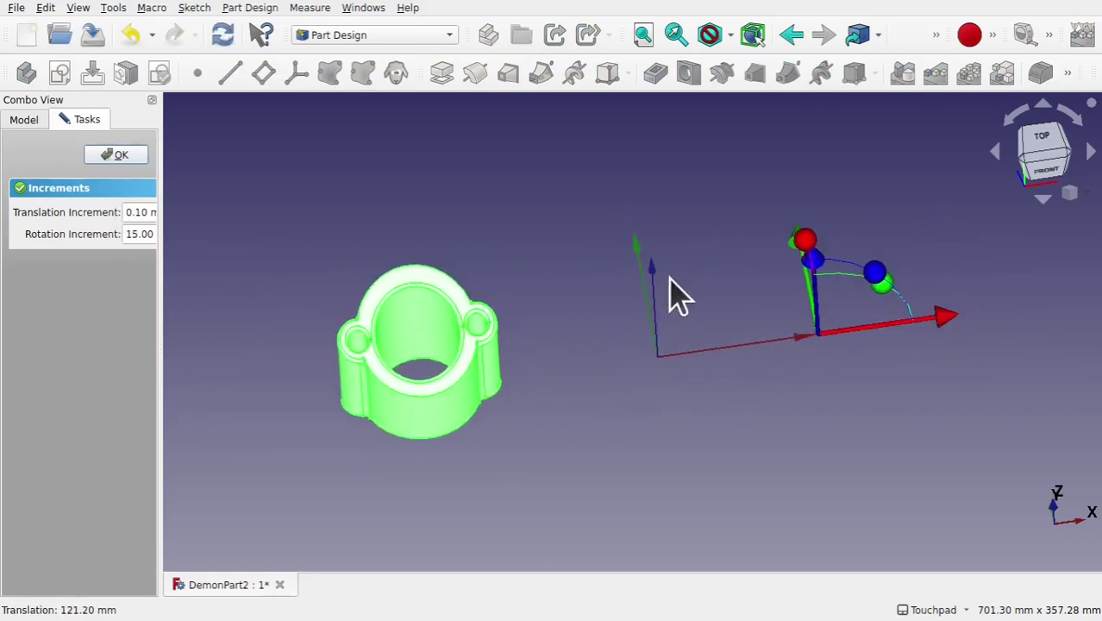
{"action": "left_click", "coordinate": [78, 8]}
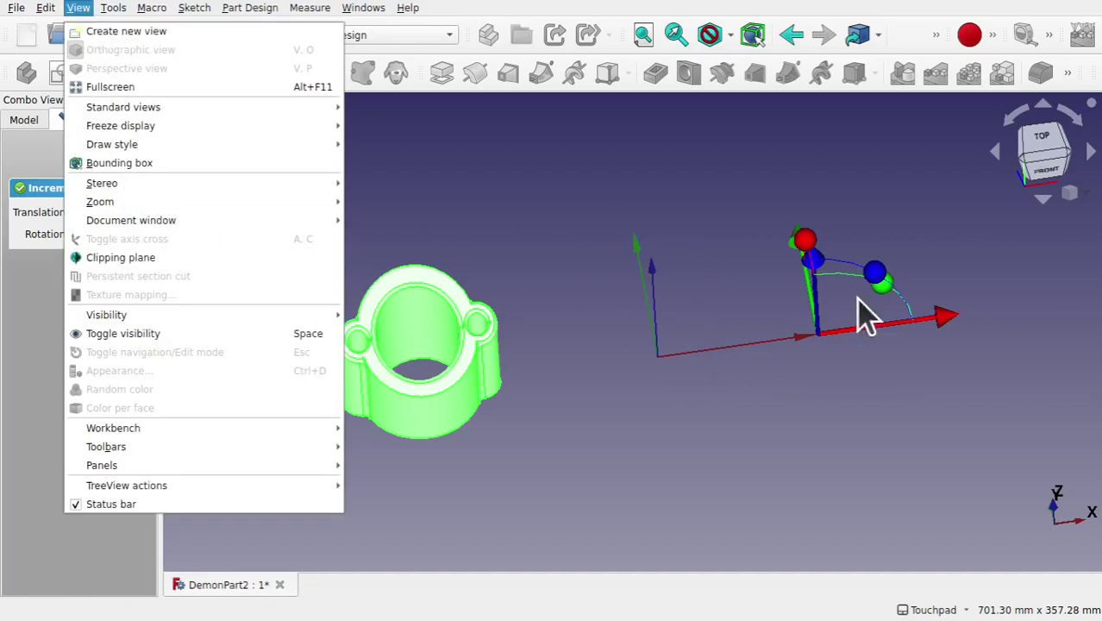
{"action": "left_click", "coordinate": [913, 388]}
Step: Push the Body further along X to about 104.60 mm, centred on the origin, and accept
{"action": "left_click_drag", "start_coordinate": [949, 326], "coordinate": [1047, 323]}
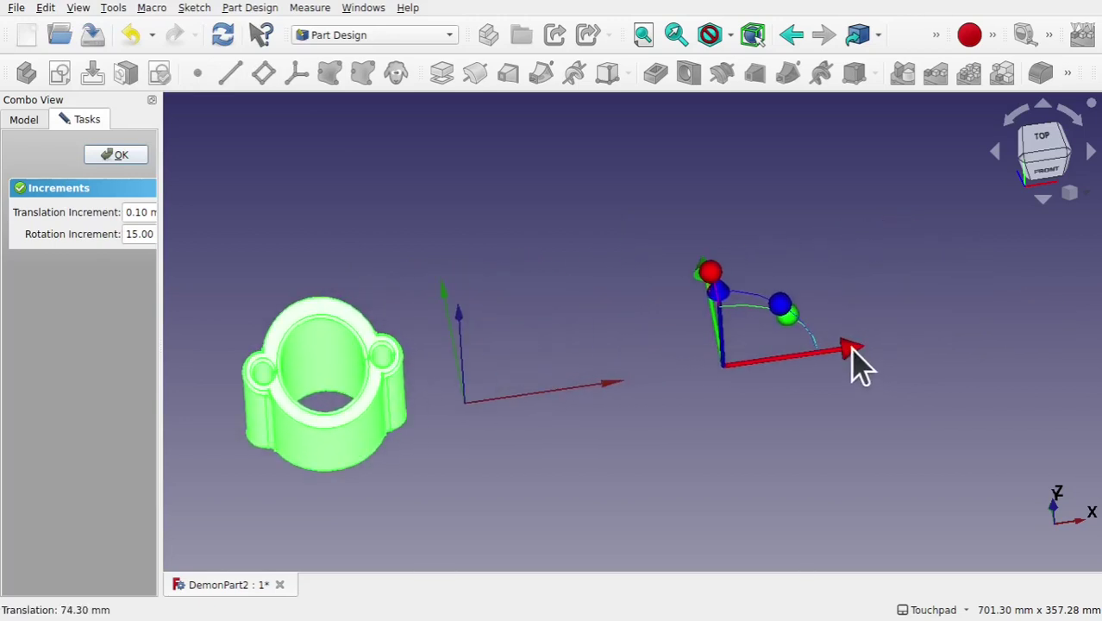
{"action": "left_click_drag", "start_coordinate": [846, 352], "coordinate": [997, 351]}
{"action": "key", "text": "2"}
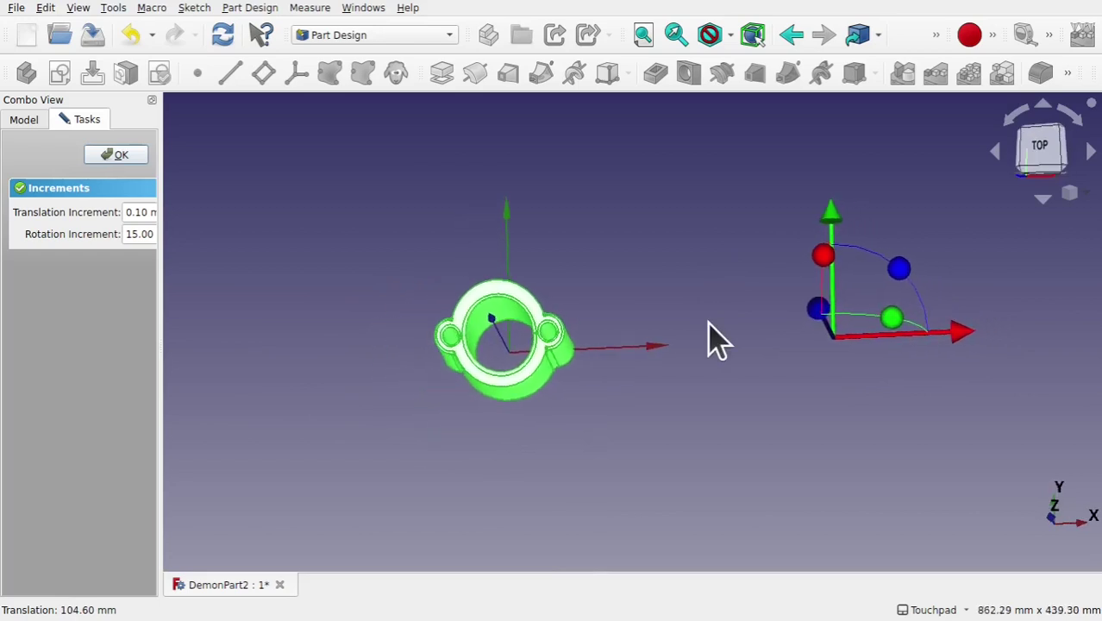
{"action": "left_click_drag", "start_coordinate": [602, 400], "coordinate": [632, 357], "text": "alt"}
{"action": "left_click", "coordinate": [122, 156]}
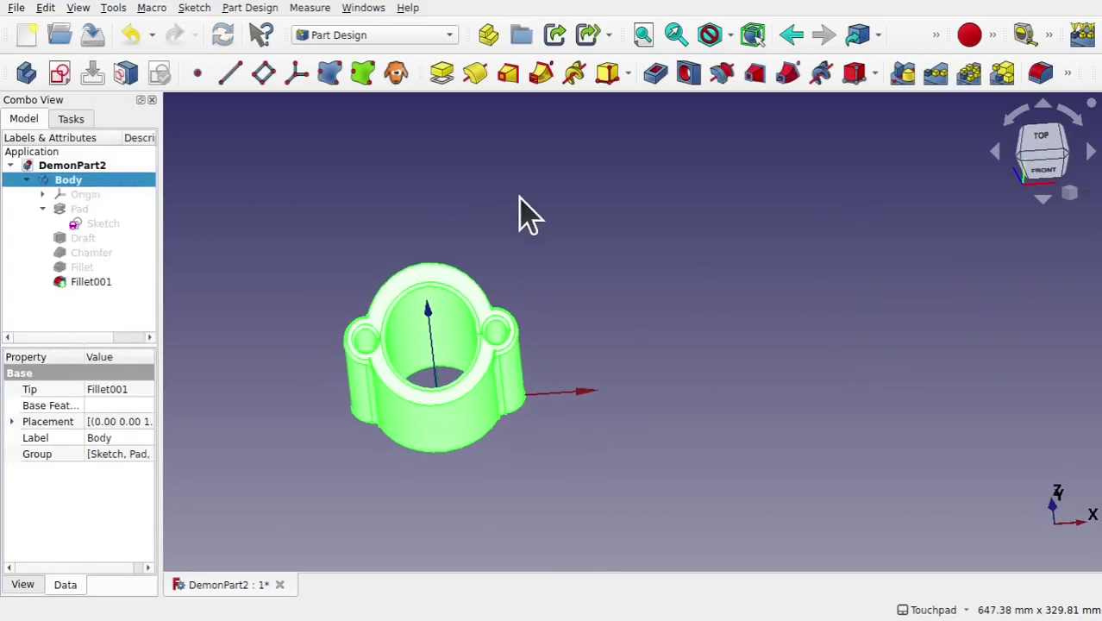
Step: Create a new Part container and move the Body into it
{"action": "left_click", "coordinate": [541, 204]}
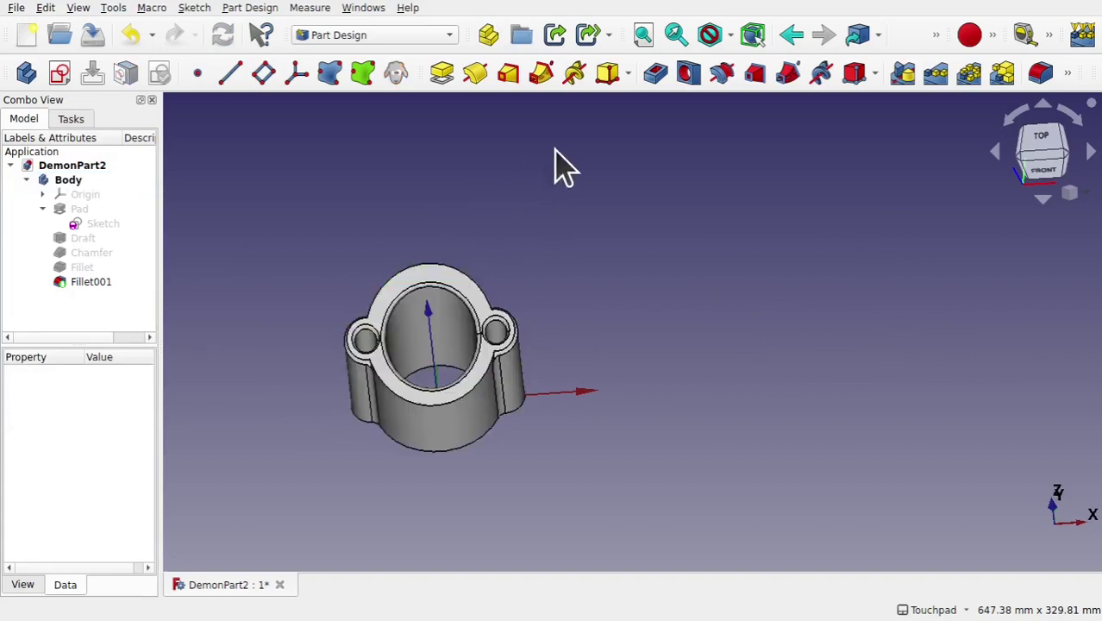
{"action": "left_click", "coordinate": [488, 41]}
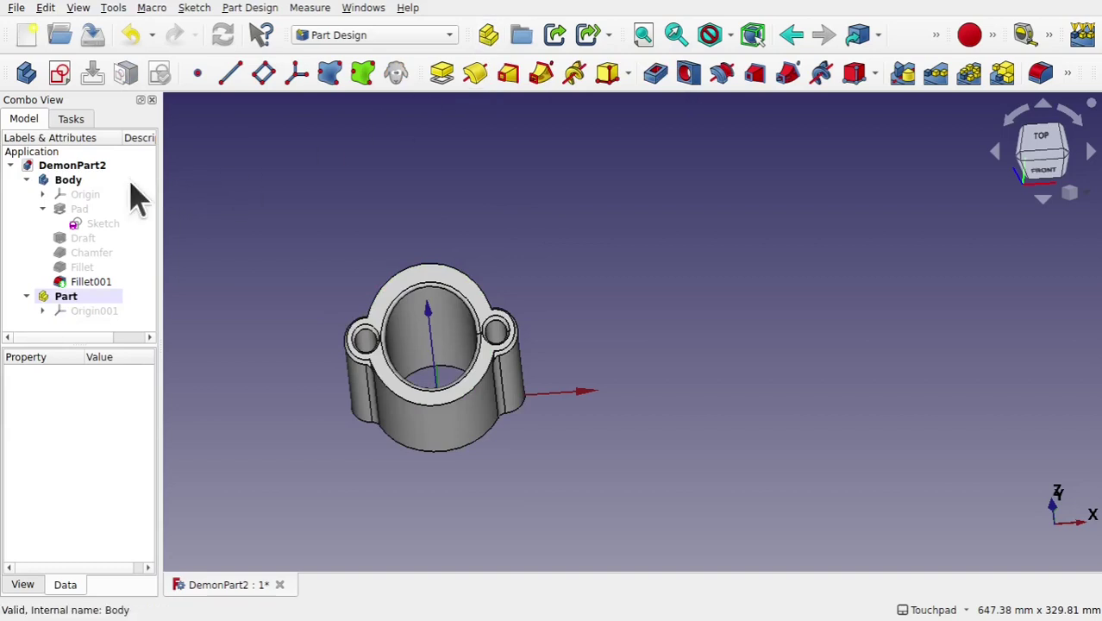
{"action": "left_click", "coordinate": [76, 181]}
{"action": "left_click_drag", "start_coordinate": [79, 194], "coordinate": [86, 302]}
Step: Transform the Part along X and Y and accept its new placement
{"action": "left_click", "coordinate": [71, 183]}
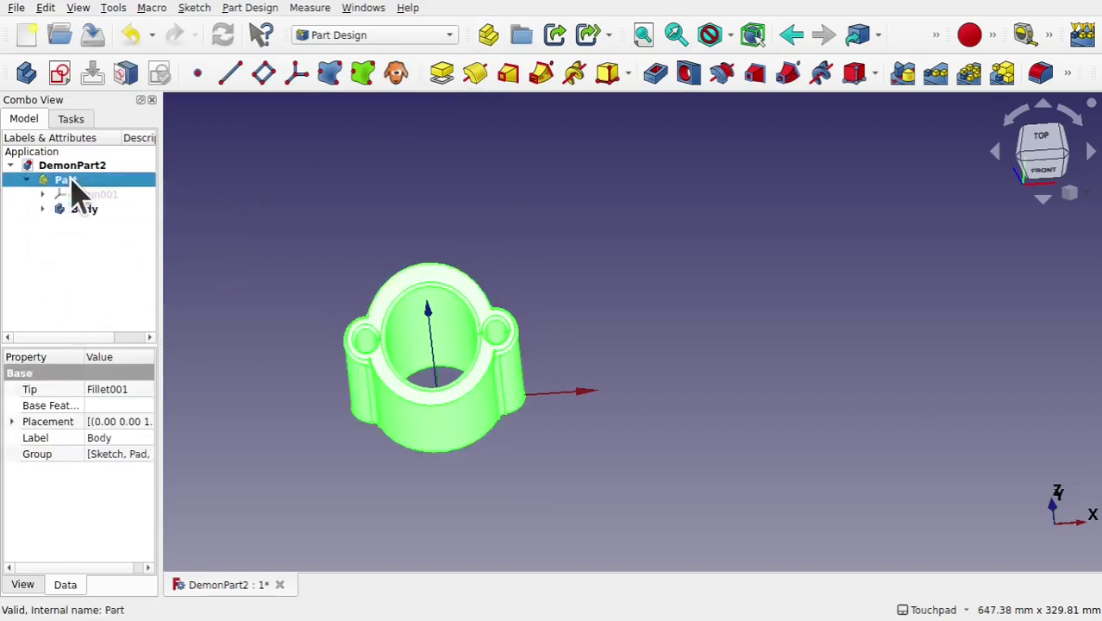
{"action": "right_click", "coordinate": [72, 186]}
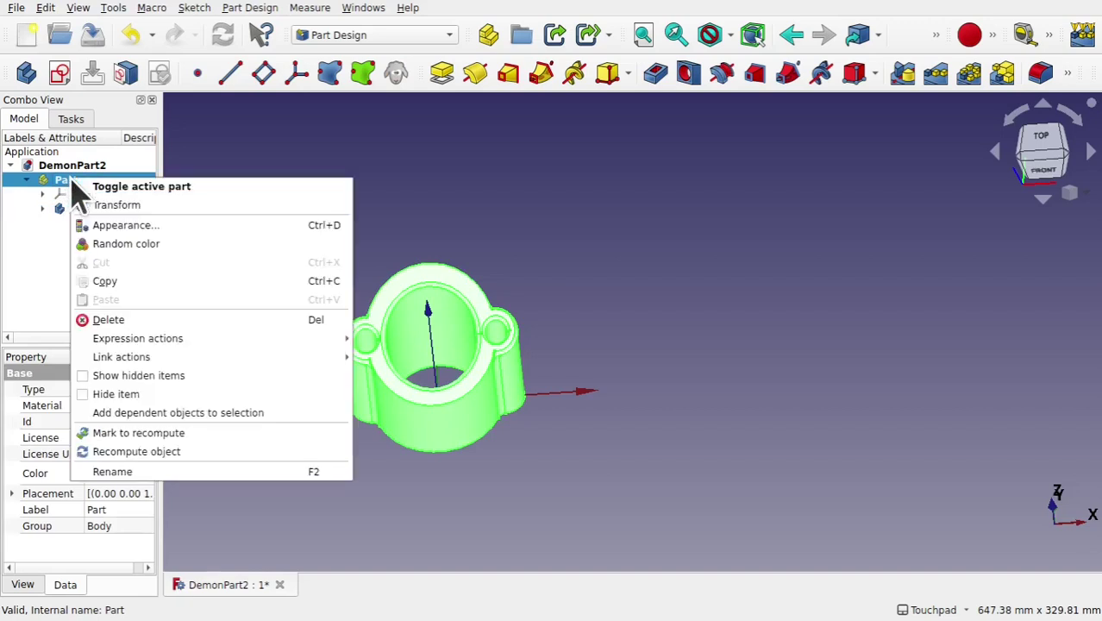
{"action": "left_click", "coordinate": [122, 205]}
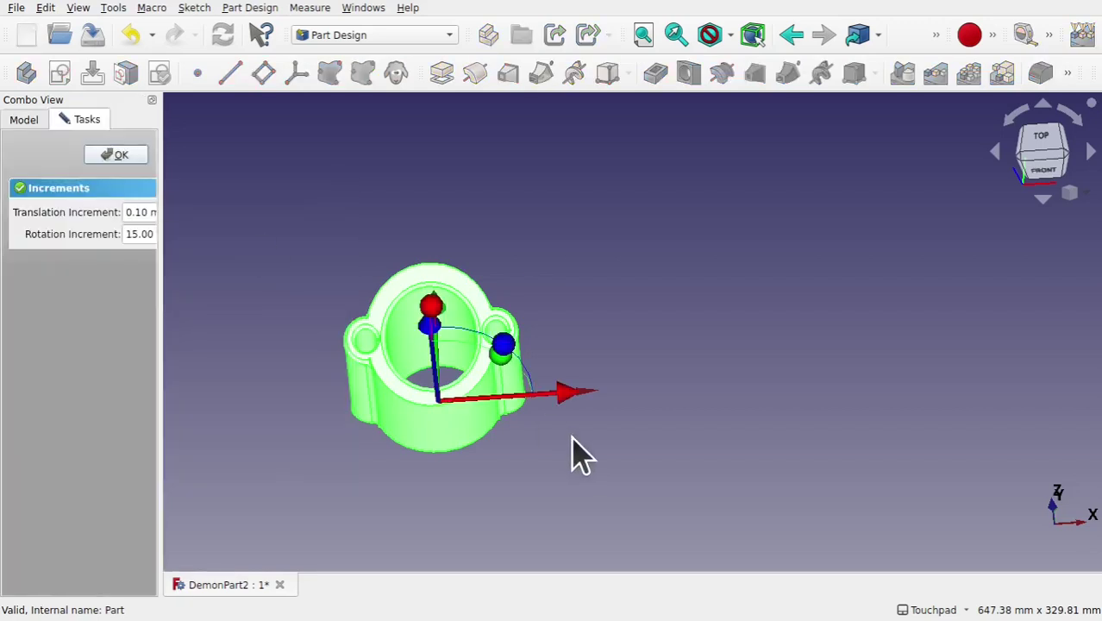
{"action": "left_click_drag", "start_coordinate": [564, 398], "coordinate": [696, 351]}
{"action": "left_click_drag", "start_coordinate": [737, 269], "coordinate": [637, 211], "text": "alt"}
{"action": "left_click", "coordinate": [116, 155]}
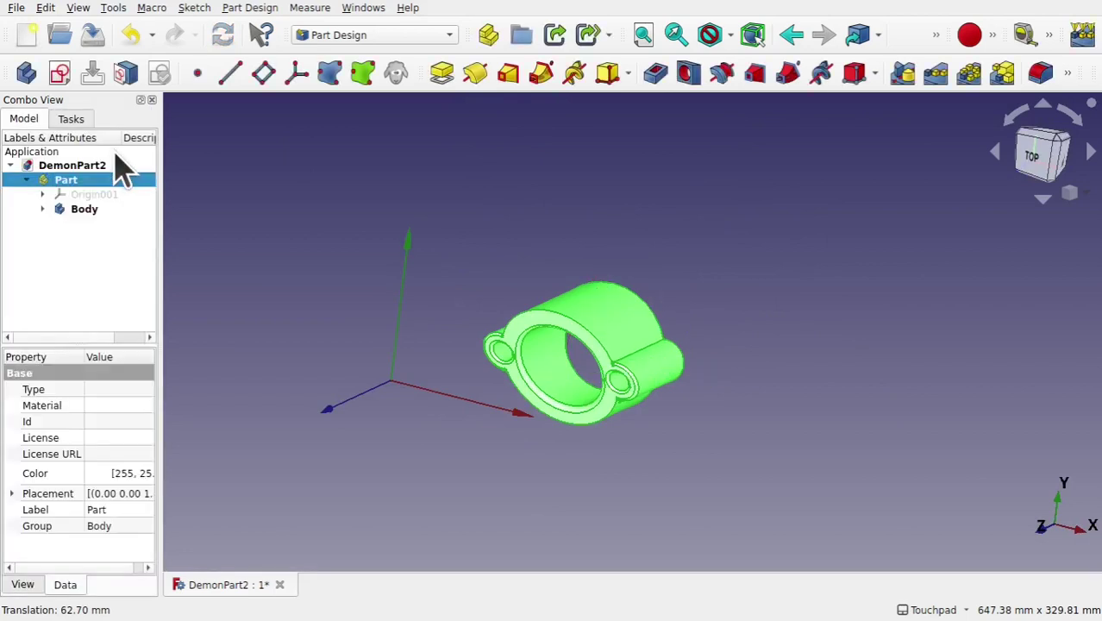
Step: Check the Body's origin with a Transform and close it without changes
{"action": "left_click", "coordinate": [97, 214]}
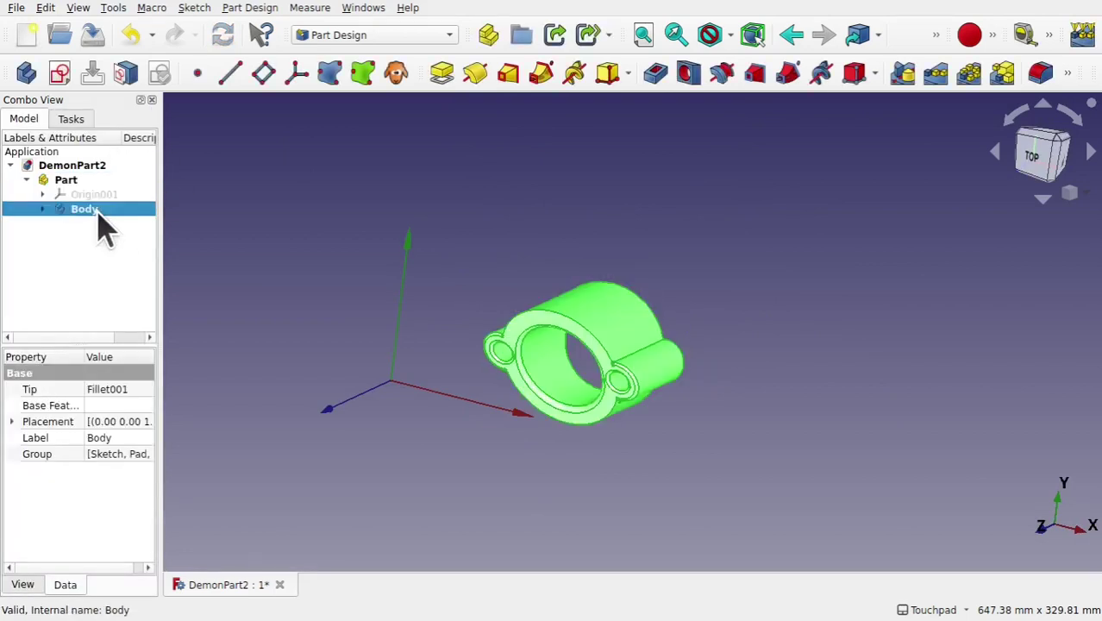
{"action": "right_click", "coordinate": [97, 216]}
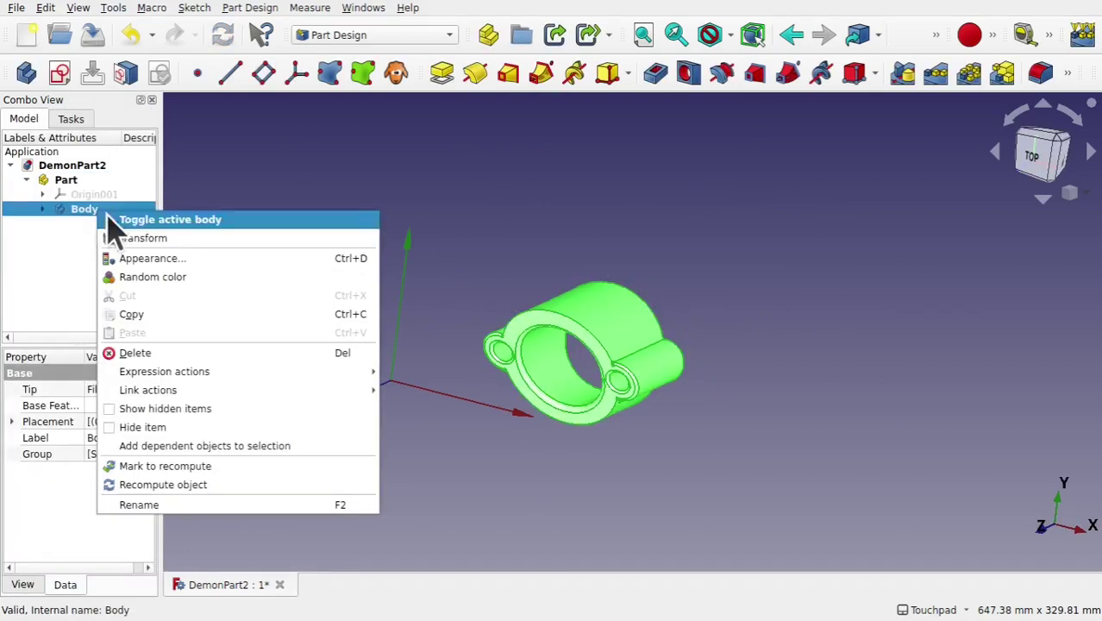
{"action": "left_click", "coordinate": [110, 236]}
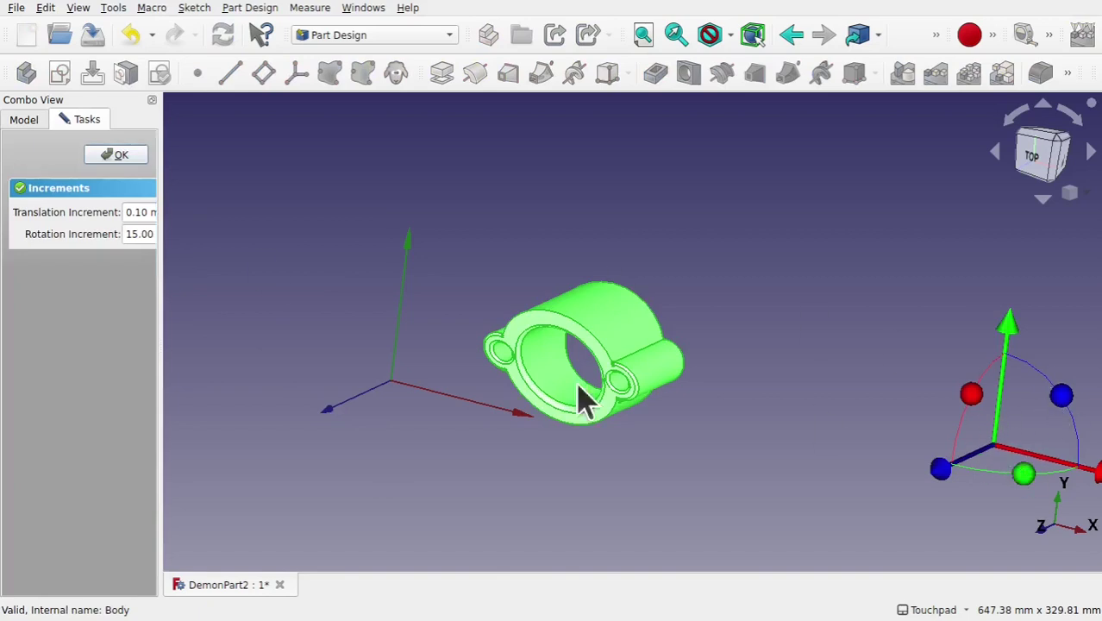
{"action": "left_click", "coordinate": [116, 156]}
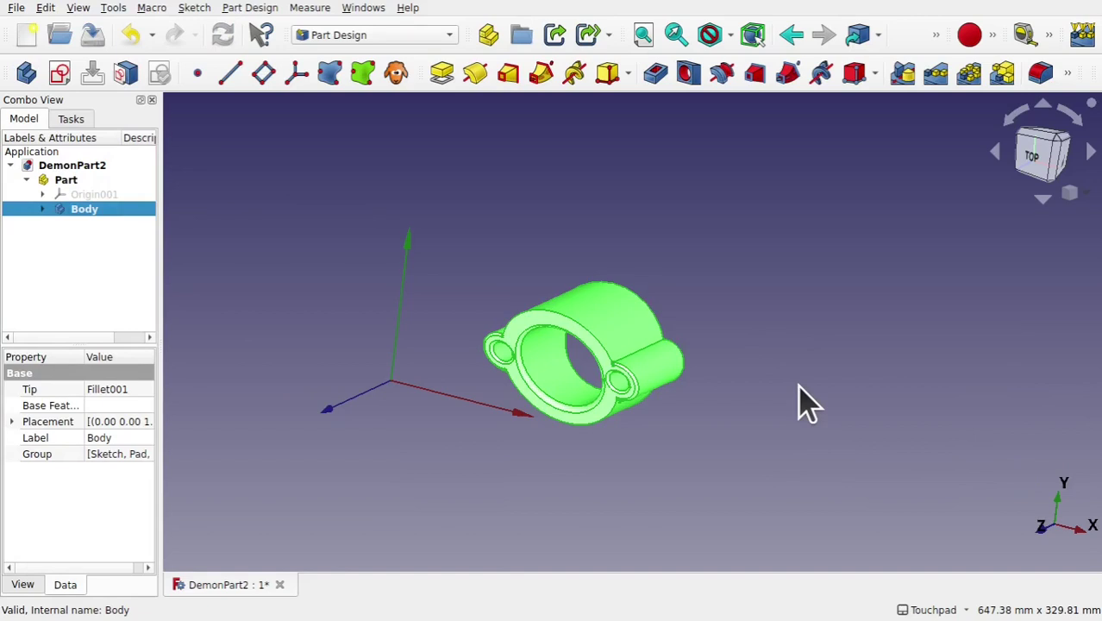
Step: Nudge the Part's placement along X around the model and confirm it
{"action": "left_click_drag", "start_coordinate": [799, 401], "coordinate": [765, 145], "text": "alt"}
{"action": "left_click", "coordinate": [607, 366]}
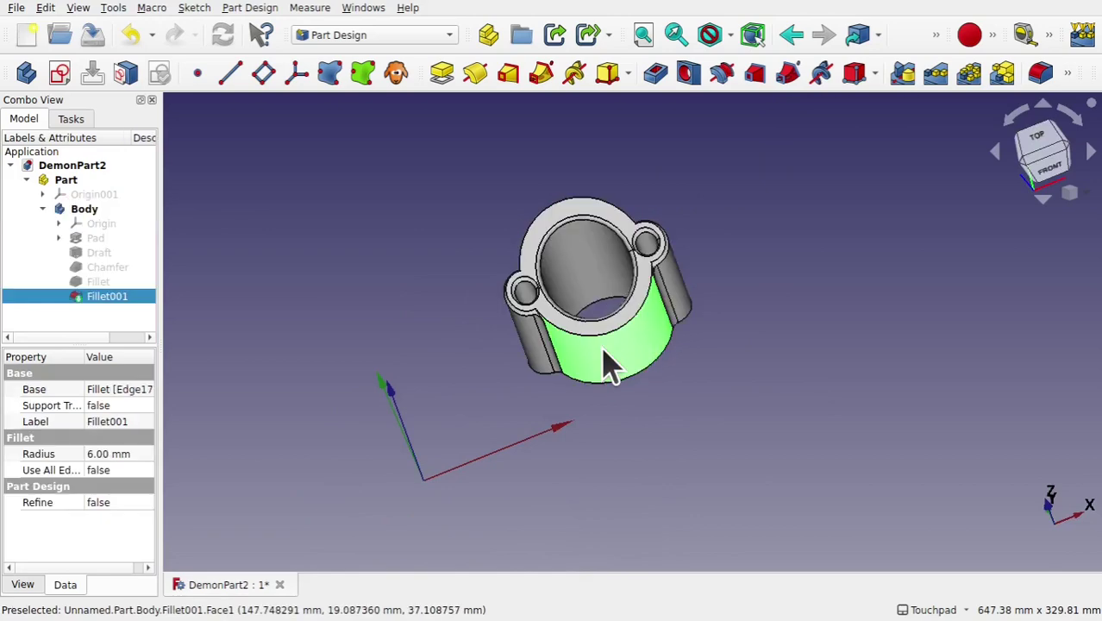
{"action": "left_click", "coordinate": [67, 186]}
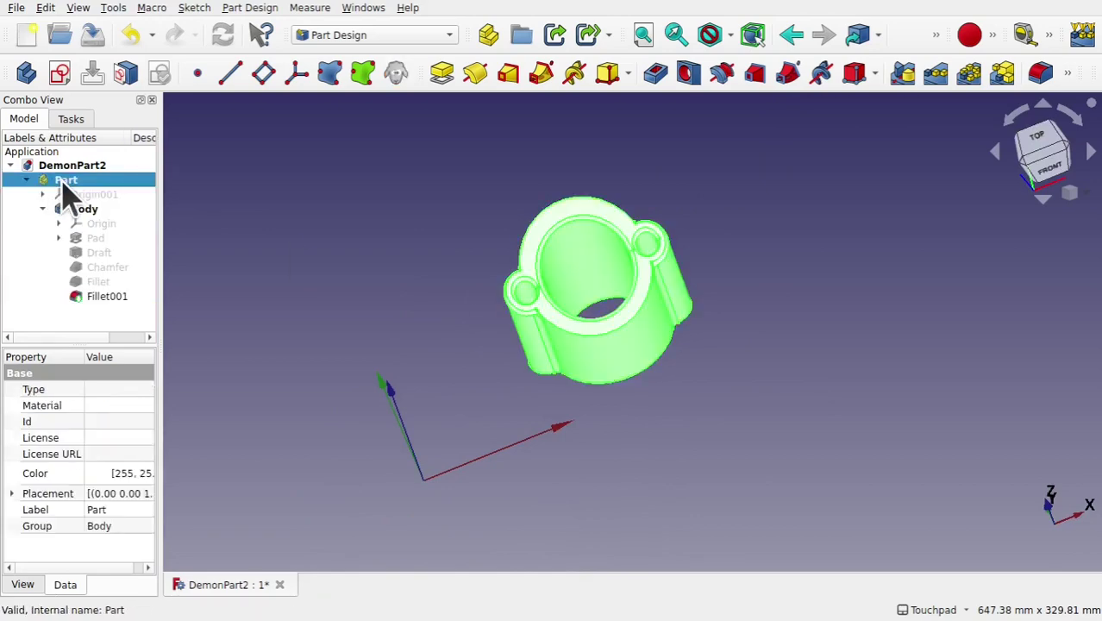
{"action": "right_click", "coordinate": [62, 183]}
{"action": "left_click", "coordinate": [99, 207]}
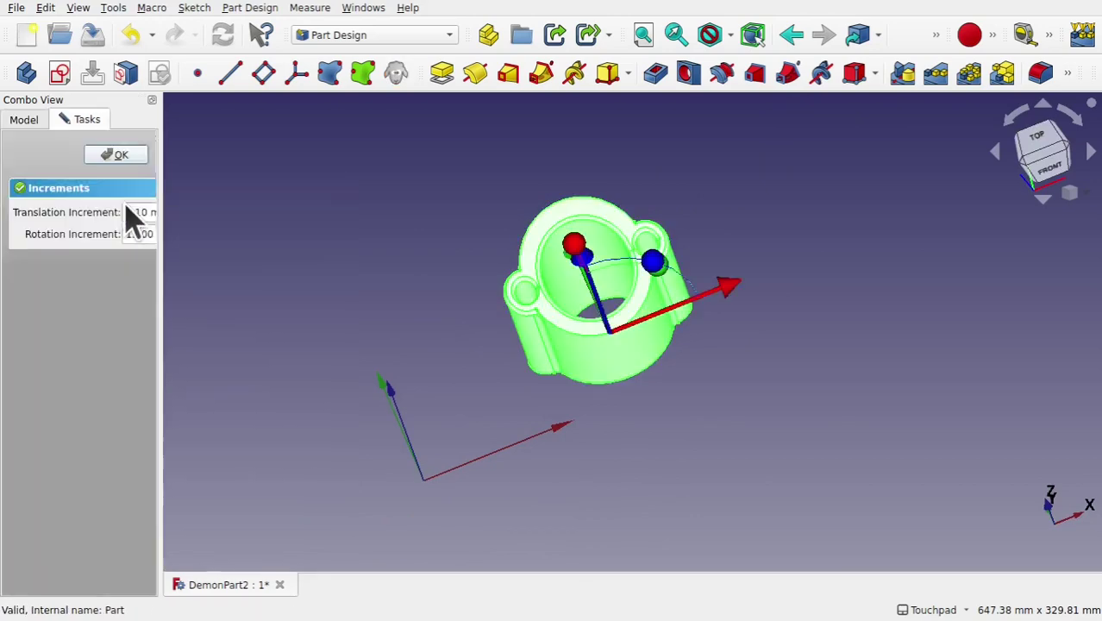
{"action": "mouse_move", "coordinate": [733, 291]}
{"action": "left_mouse_down"}
{"action": "mouse_move", "coordinate": [563, 337]}
{"action": "mouse_move", "coordinate": [738, 277]}
{"action": "mouse_move", "coordinate": [720, 302]}
{"action": "left_mouse_up"}
{"action": "middle_click_drag", "start_coordinate": [720, 302], "coordinate": [676, 345]}
{"action": "left_click", "coordinate": [104, 154]}
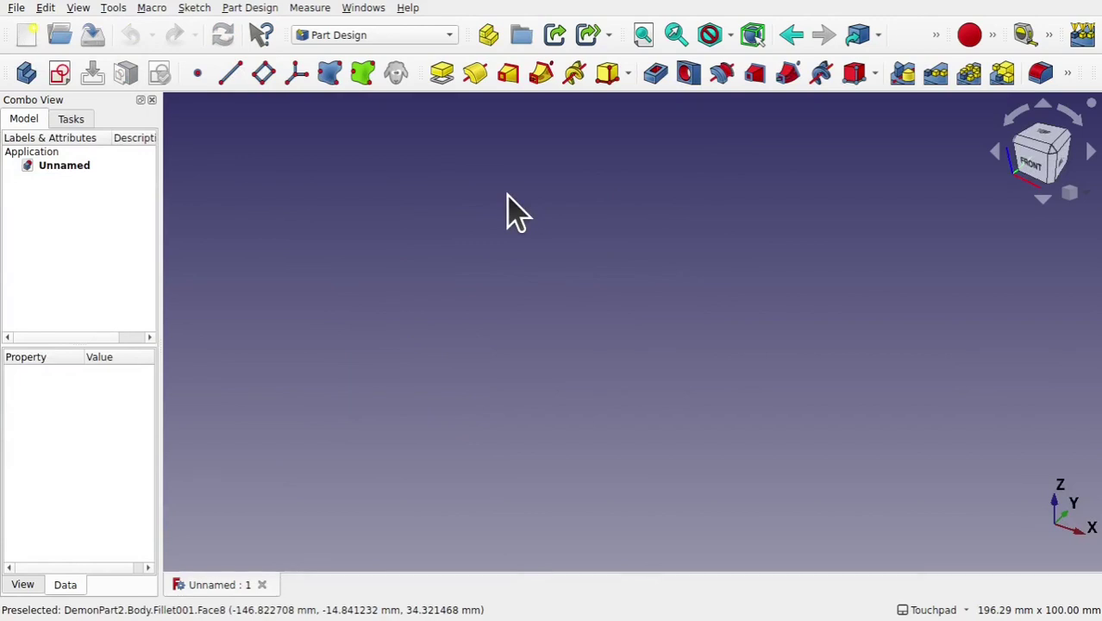
Step: Import the DemonPart2-Body STEP file into the Unnamed document
{"action": "left_click", "coordinate": [19, 9]}
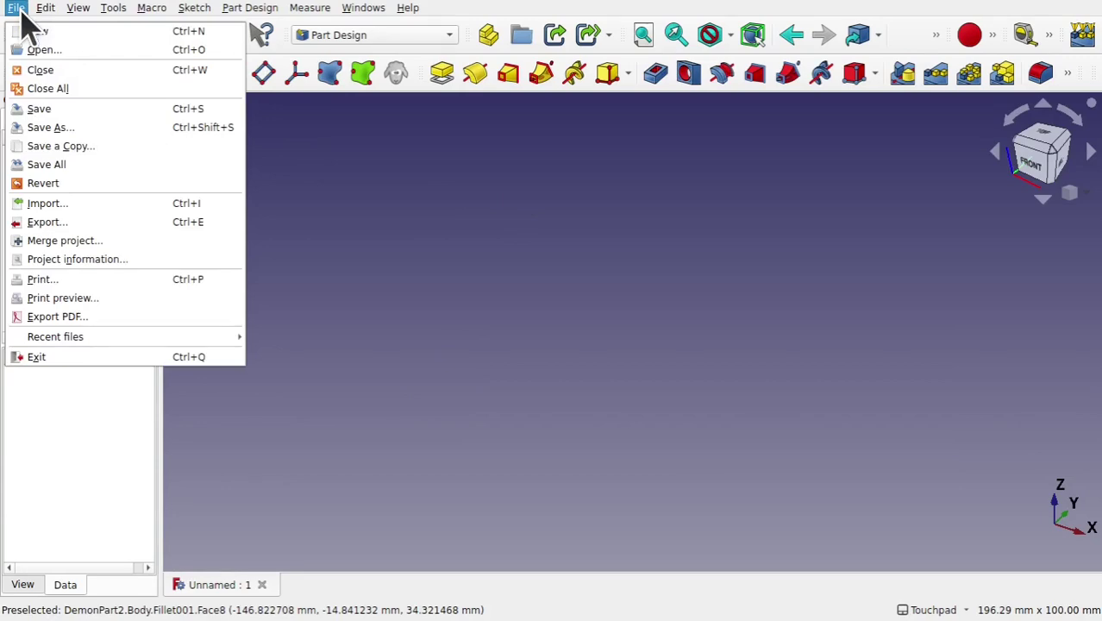
{"action": "left_click", "coordinate": [47, 204]}
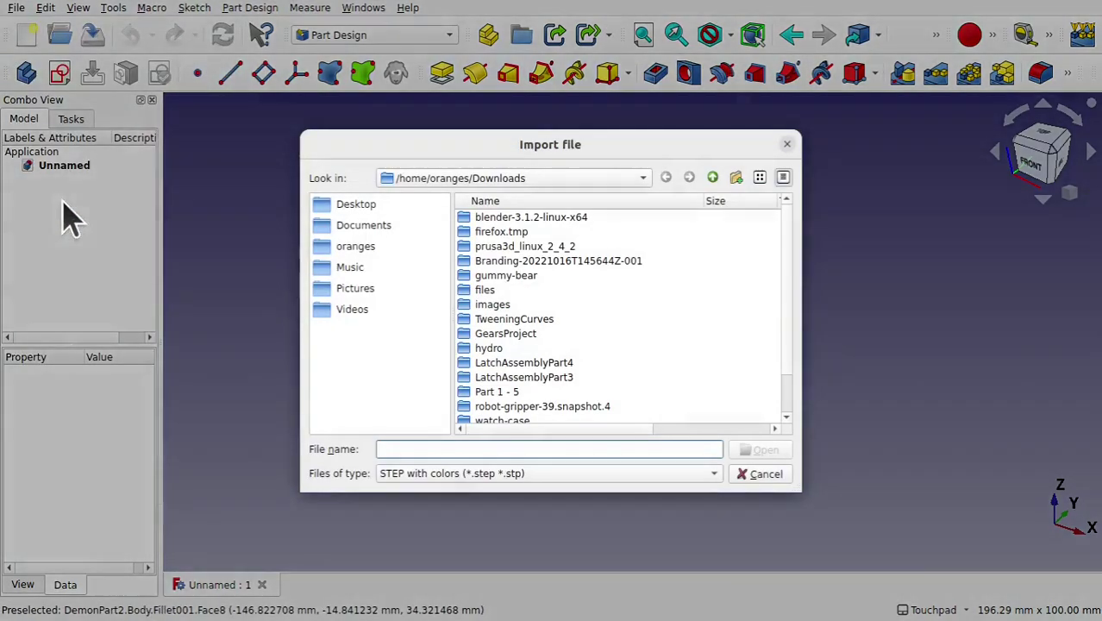
{"action": "scroll", "coordinate": [617, 414], "scroll_direction": "down", "scroll_amount": 1}
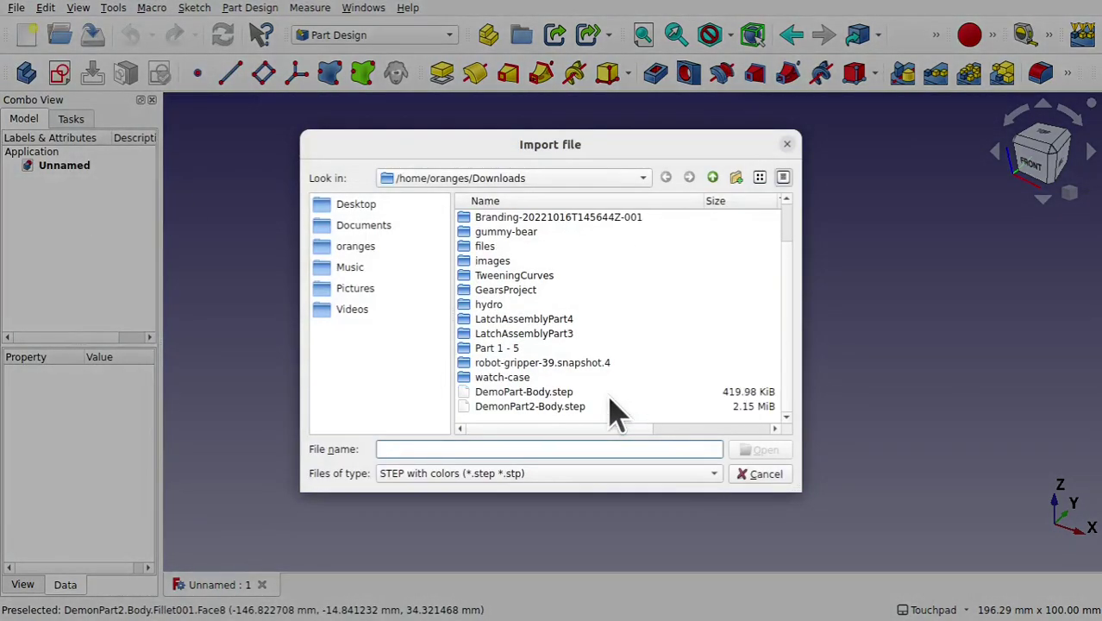
{"action": "double_click", "coordinate": [570, 406]}
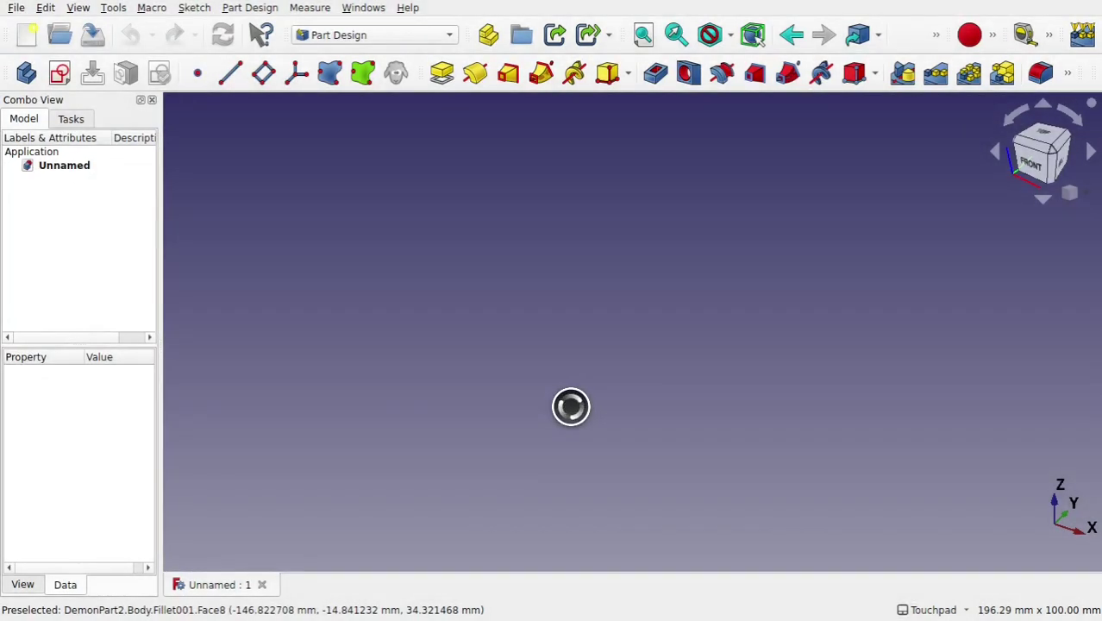
{"action": "scroll", "coordinate": [577, 422], "scroll_direction": "down", "scroll_amount": 3}
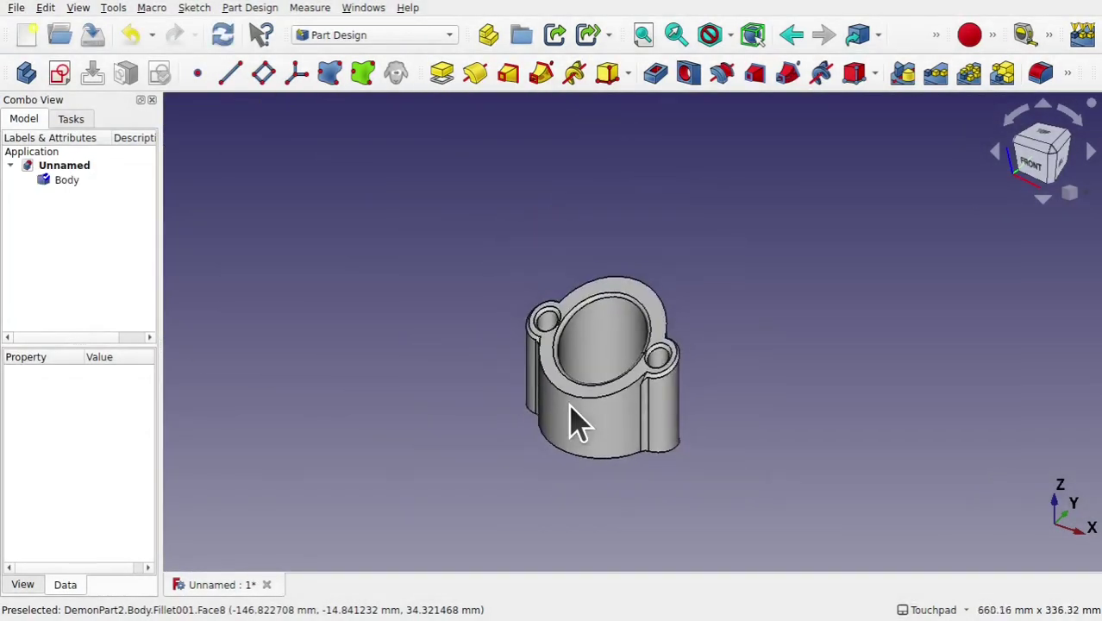
Step: Transform the imported Body to -151.10 mm along X and accept
{"action": "left_click", "coordinate": [59, 181]}
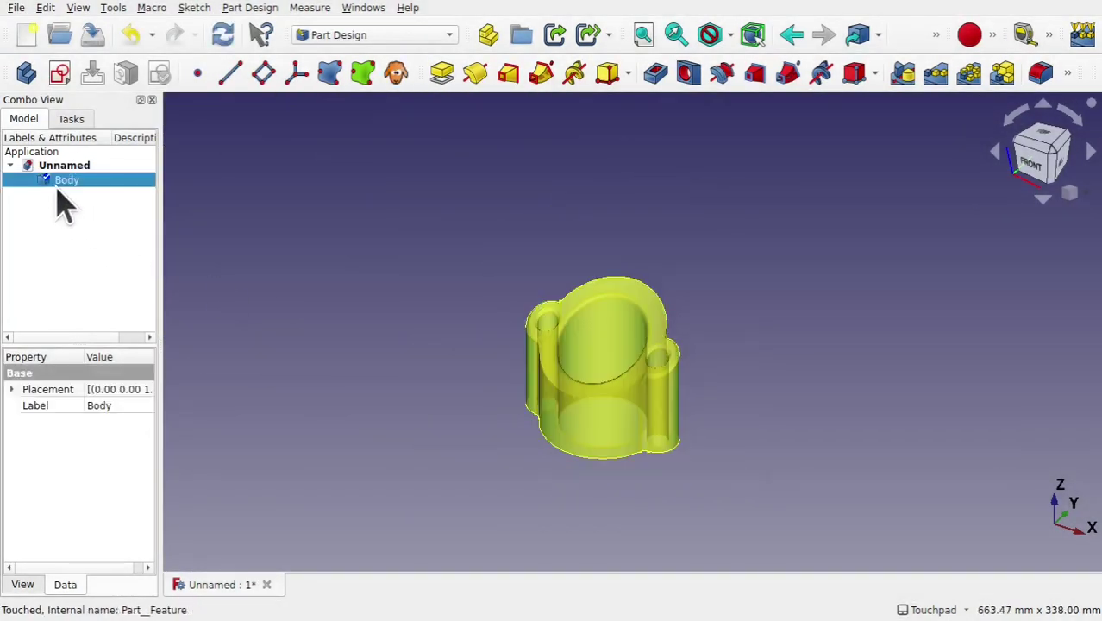
{"action": "right_click", "coordinate": [58, 191]}
{"action": "left_click", "coordinate": [87, 197]}
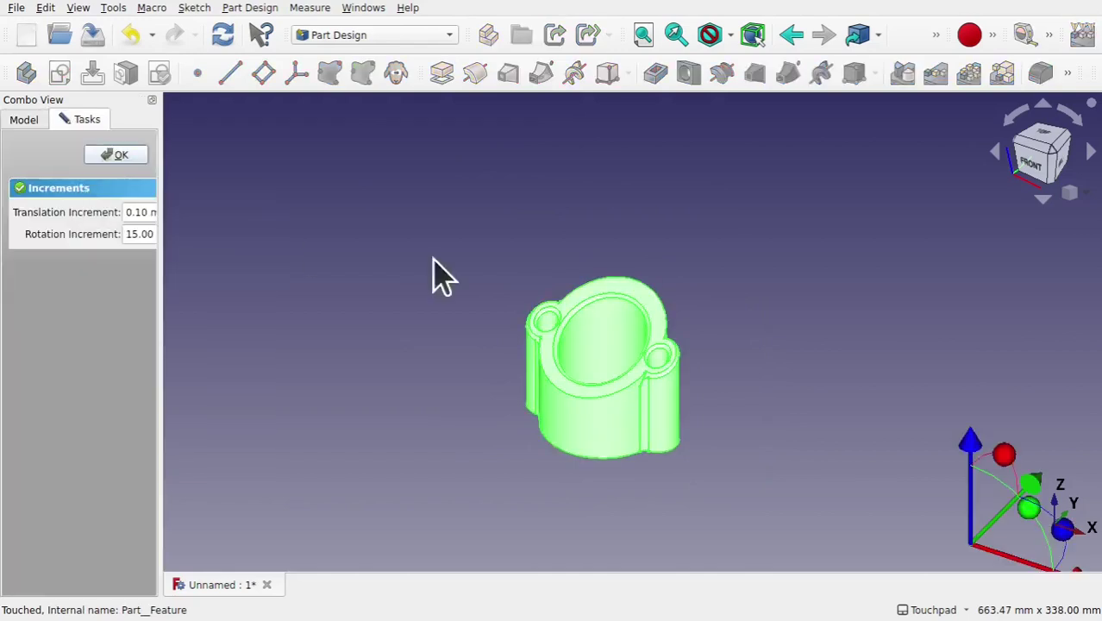
{"action": "scroll", "coordinate": [775, 357], "scroll_direction": "down", "scroll_amount": 3}
{"action": "left_click_drag", "start_coordinate": [1007, 506], "coordinate": [886, 488]}
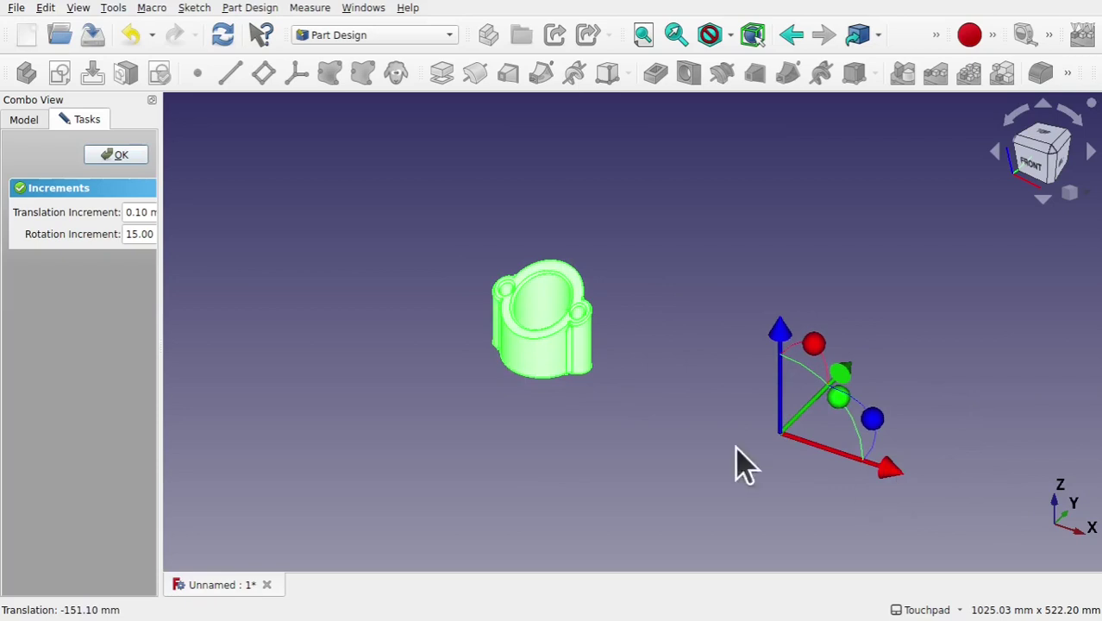
{"action": "left_click", "coordinate": [110, 155]}
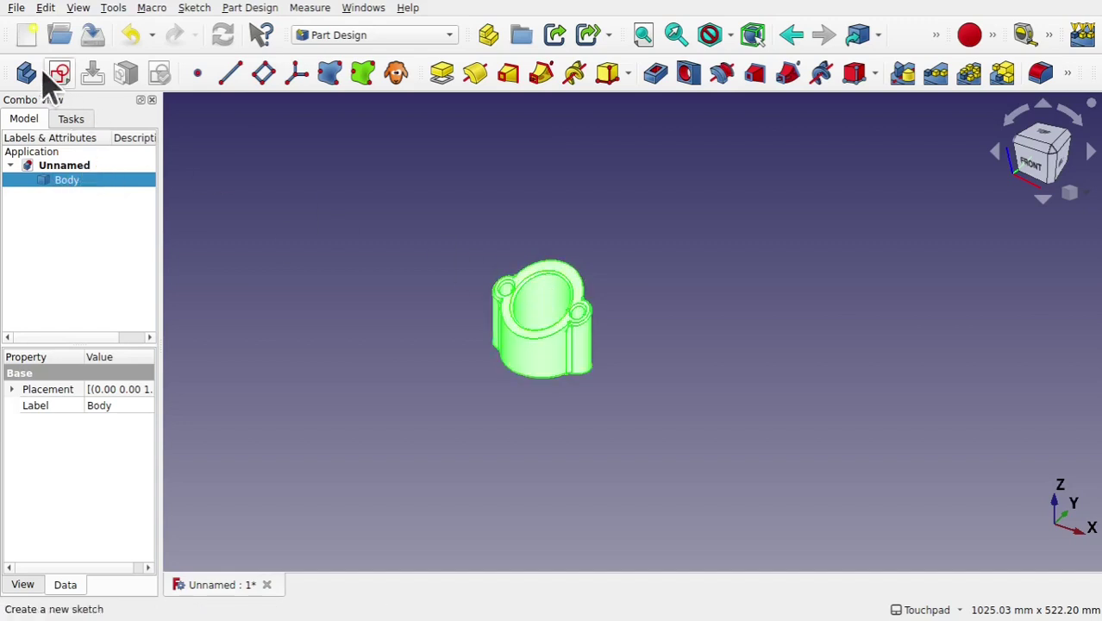
Step: Show the axis cross and slide the imported Body along X onto the origin
{"action": "left_click", "coordinate": [78, 11]}
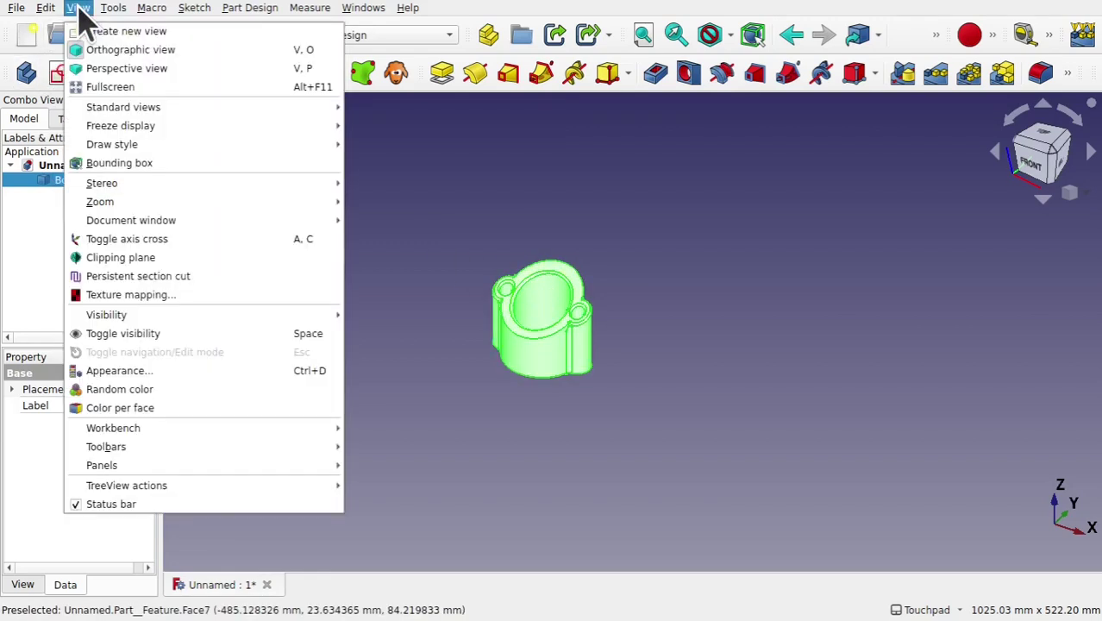
{"action": "left_click", "coordinate": [148, 239]}
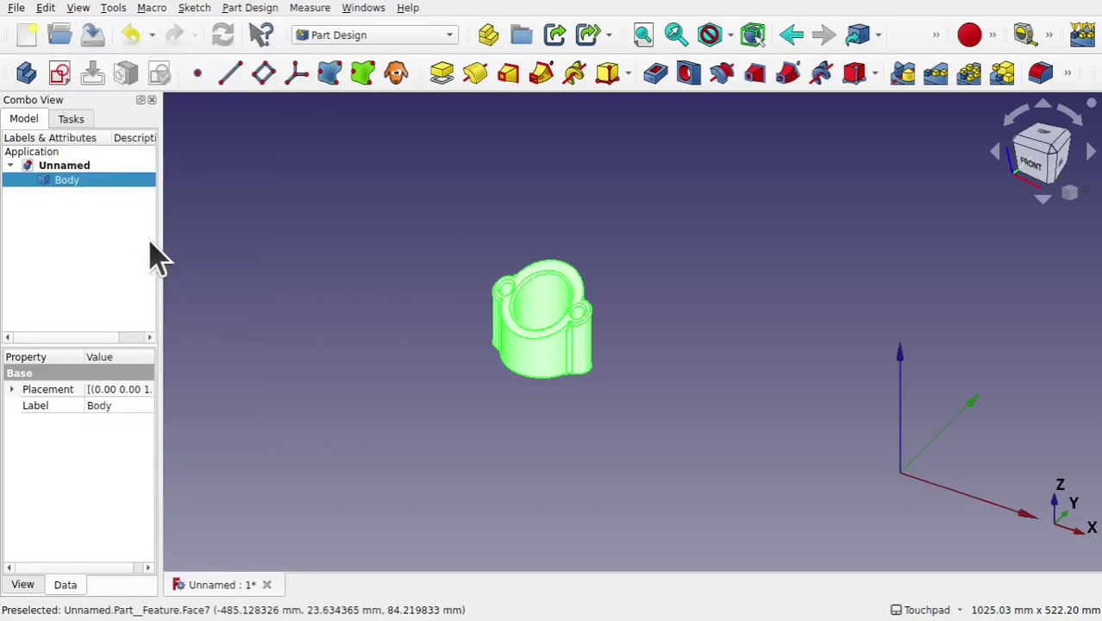
{"action": "right_click", "coordinate": [78, 180]}
{"action": "left_click", "coordinate": [87, 188]}
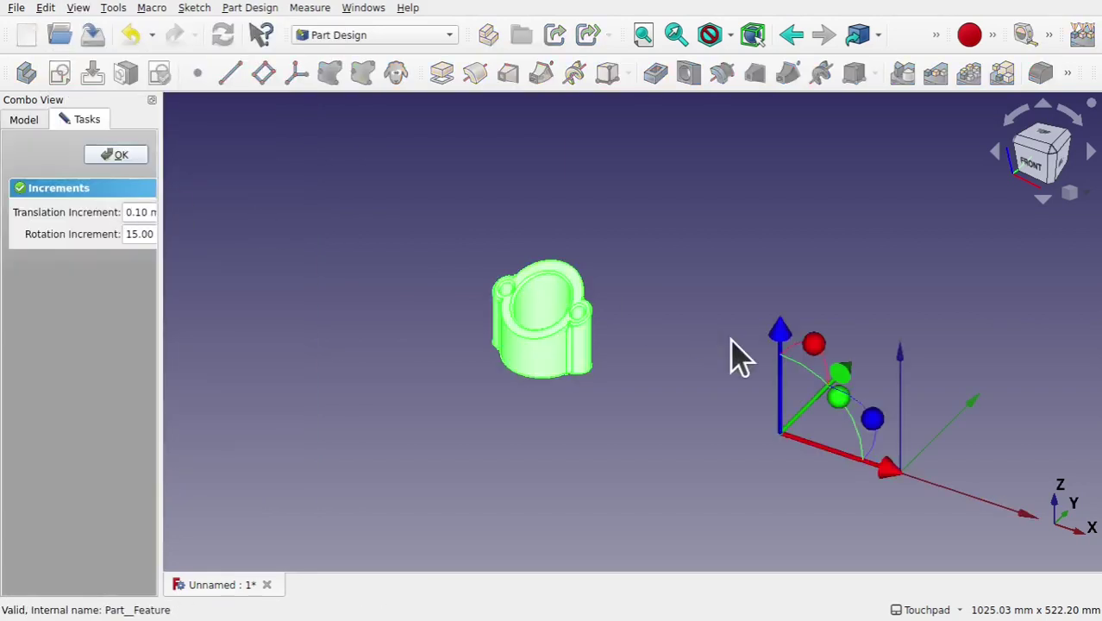
{"action": "scroll", "coordinate": [730, 356], "scroll_direction": "down", "scroll_amount": 4}
{"action": "left_click_drag", "start_coordinate": [864, 425], "coordinate": [1058, 499]}
{"action": "mouse_move", "coordinate": [921, 327]}
{"action": "left_mouse_down", "text": "alt"}
{"action": "mouse_move", "coordinate": [837, 406]}
{"action": "mouse_move", "coordinate": [880, 351]}
{"action": "mouse_move", "coordinate": [924, 330]}
{"action": "left_mouse_up", "text": "alt"}
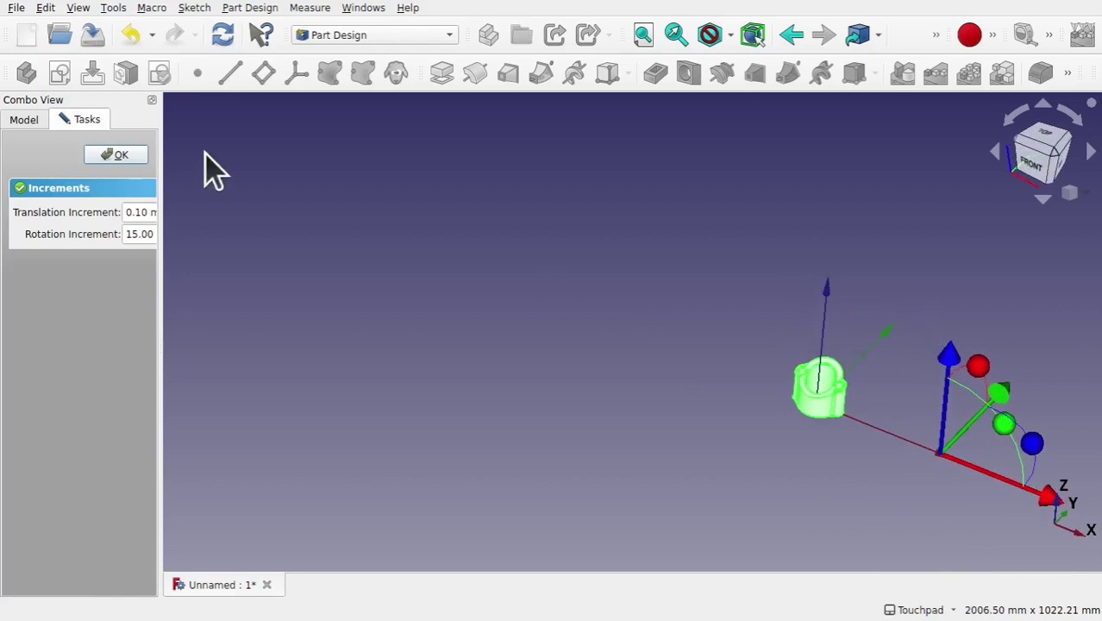
{"action": "left_click", "coordinate": [128, 156]}
{"action": "left_click_drag", "start_coordinate": [1045, 354], "coordinate": [1056, 297], "text": "shift"}
{"action": "scroll", "coordinate": [807, 329], "scroll_direction": "up", "scroll_amount": 5}
{"action": "scroll", "coordinate": [683, 342], "scroll_direction": "up", "scroll_amount": 4}
{"action": "left_click_drag", "start_coordinate": [683, 343], "coordinate": [864, 236], "text": "shift"}
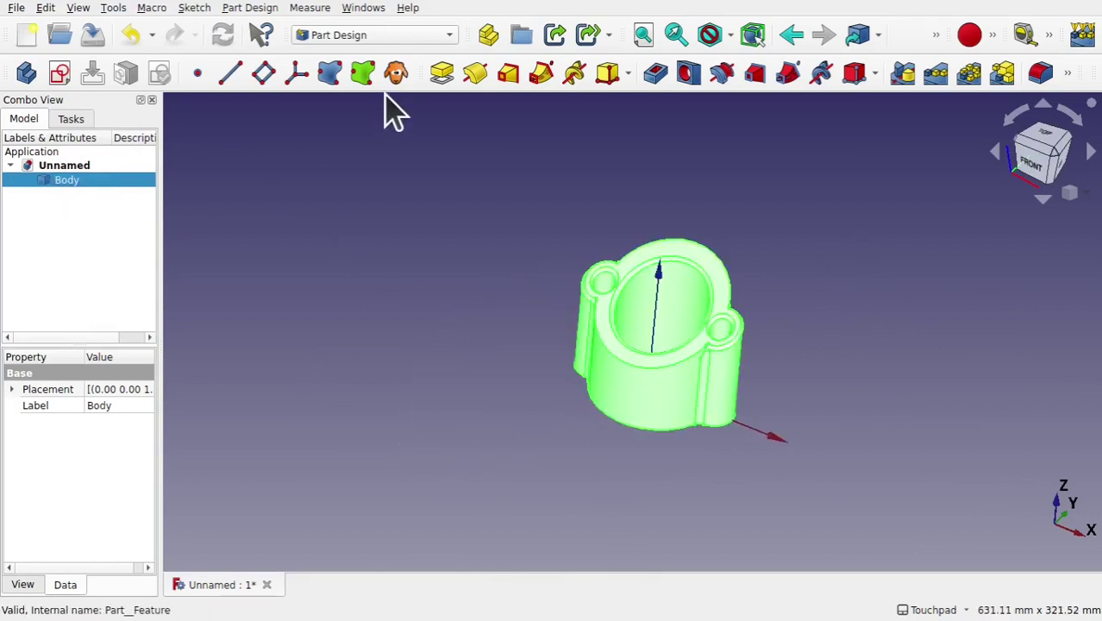
Step: Switch to the Part workbench and create a refined-shape copy of Body as Body001
{"action": "left_click", "coordinate": [360, 36]}
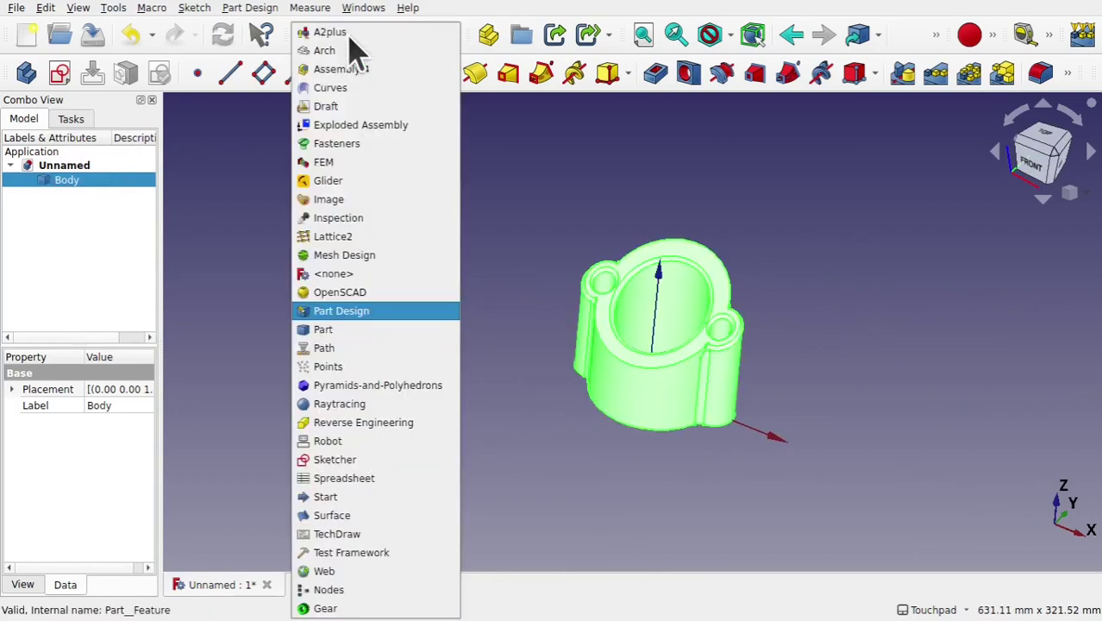
{"action": "left_click", "coordinate": [371, 330]}
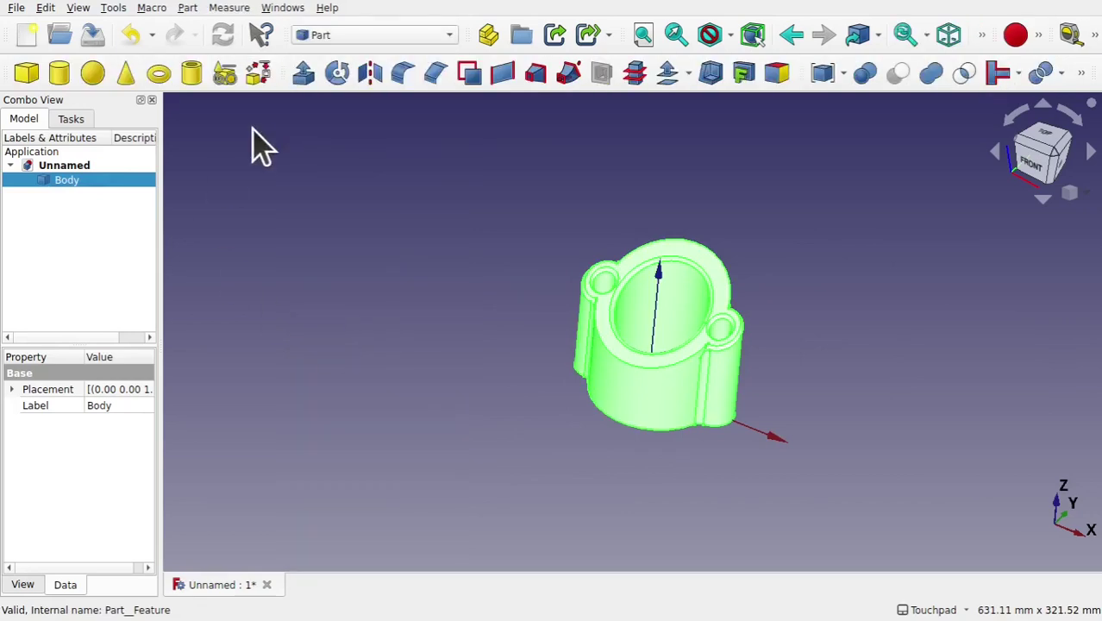
{"action": "left_click", "coordinate": [188, 9]}
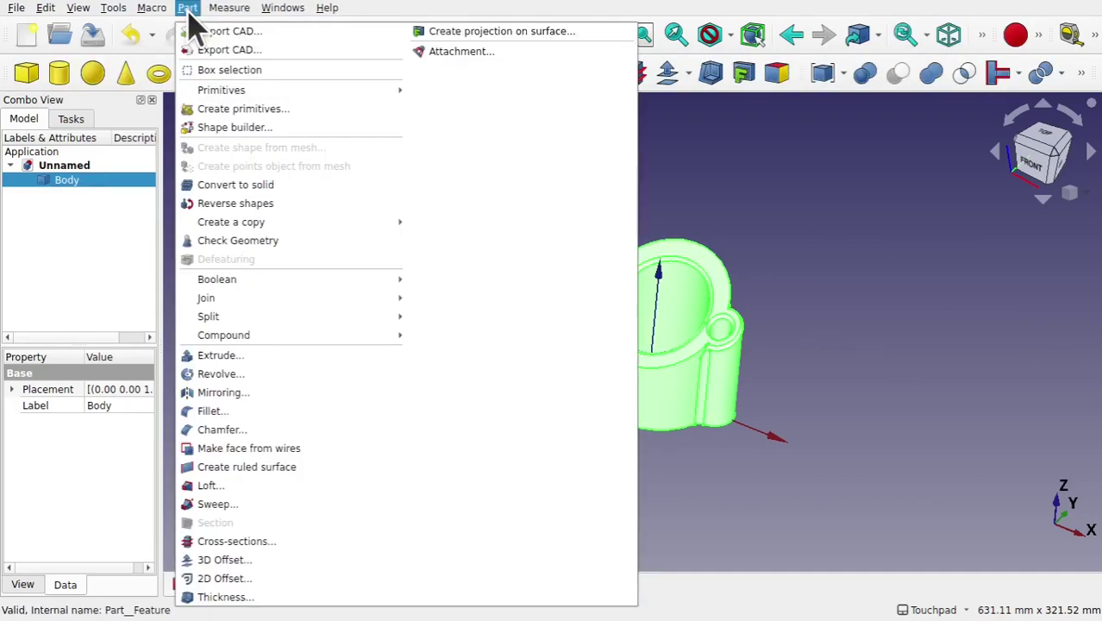
{"action": "mouse_move", "coordinate": [257, 228]}
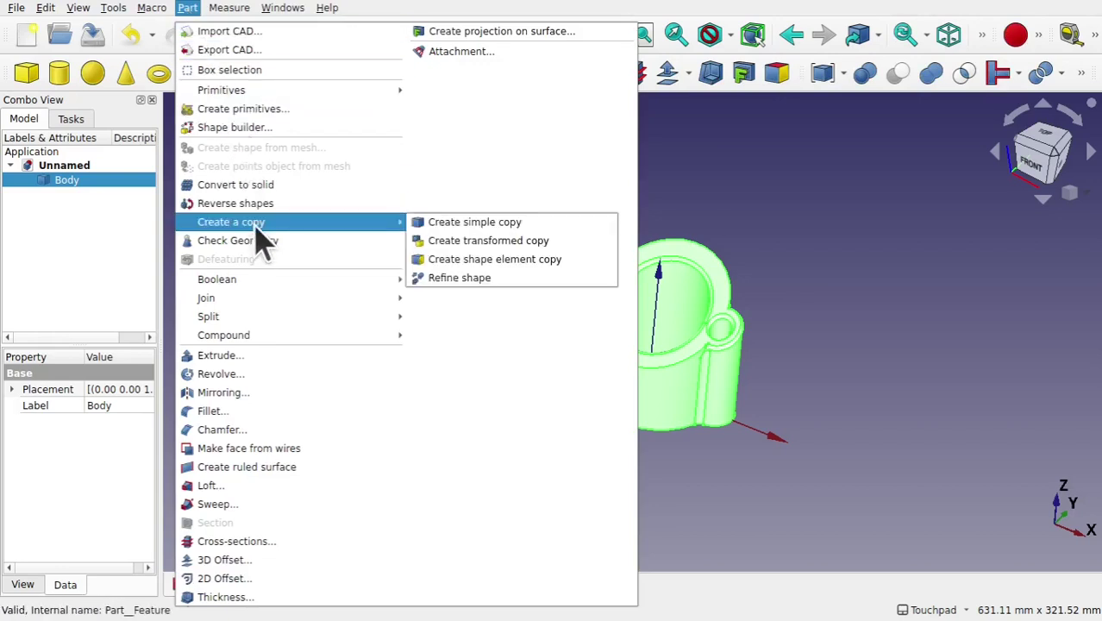
{"action": "left_click", "coordinate": [484, 278]}
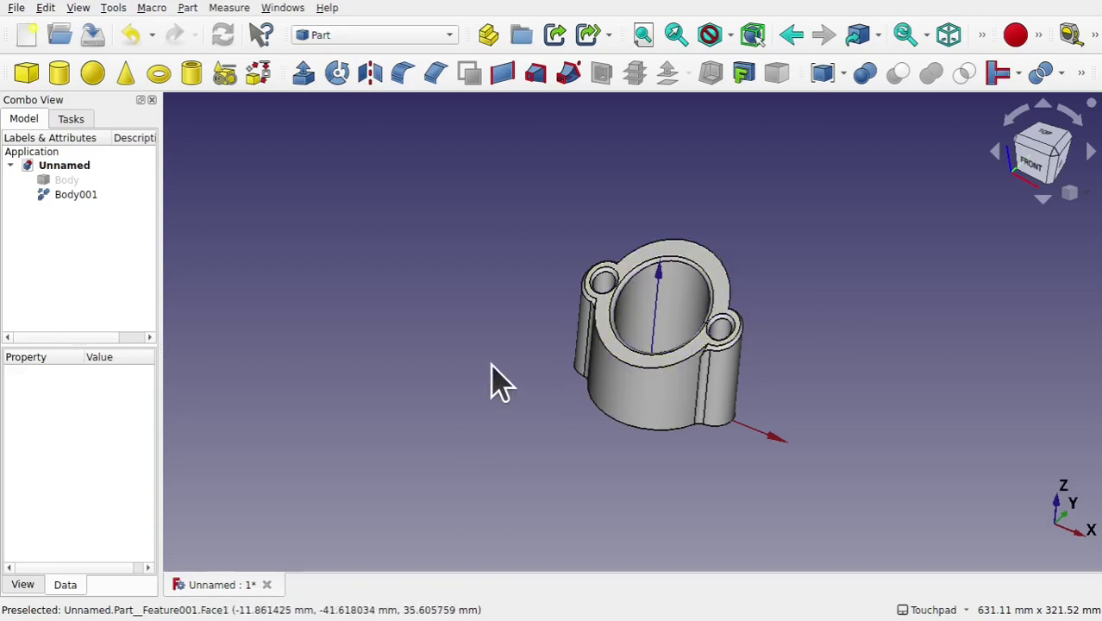
Step: Transform Body001, sliding it toward negative X and rotating it, then confirm
{"action": "left_click", "coordinate": [83, 200]}
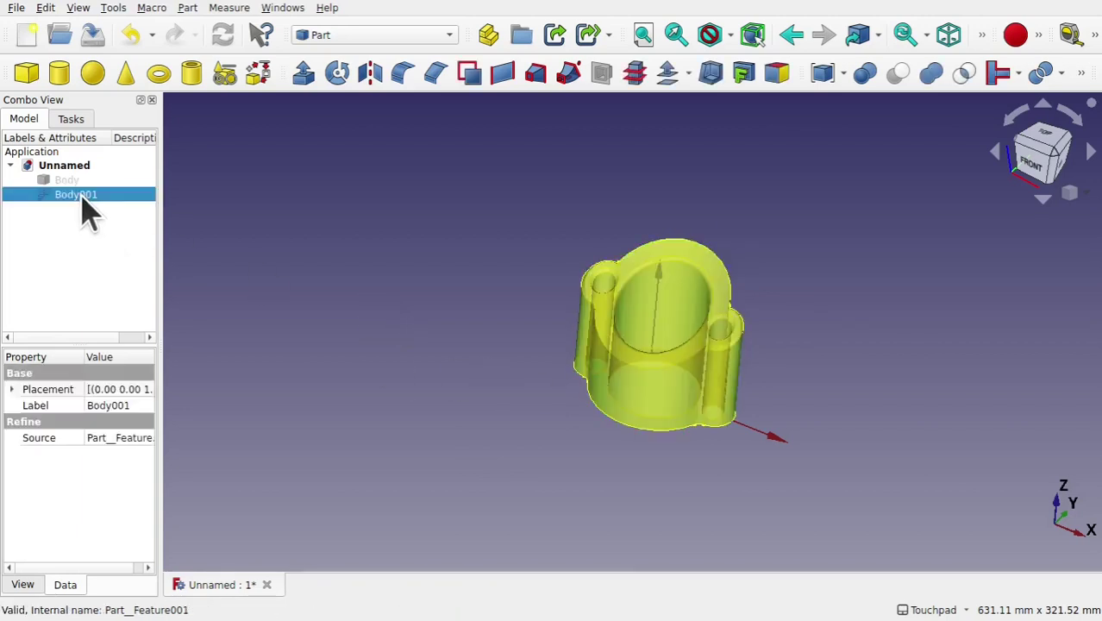
{"action": "right_click", "coordinate": [86, 211]}
{"action": "left_click", "coordinate": [108, 201]}
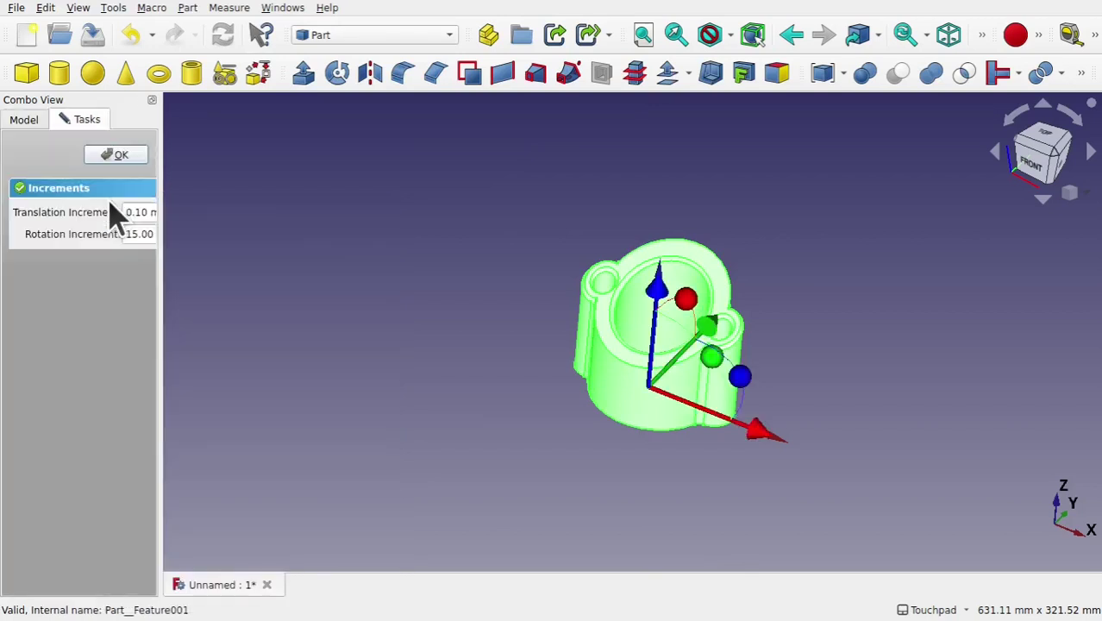
{"action": "left_click_drag", "start_coordinate": [765, 437], "coordinate": [540, 358]}
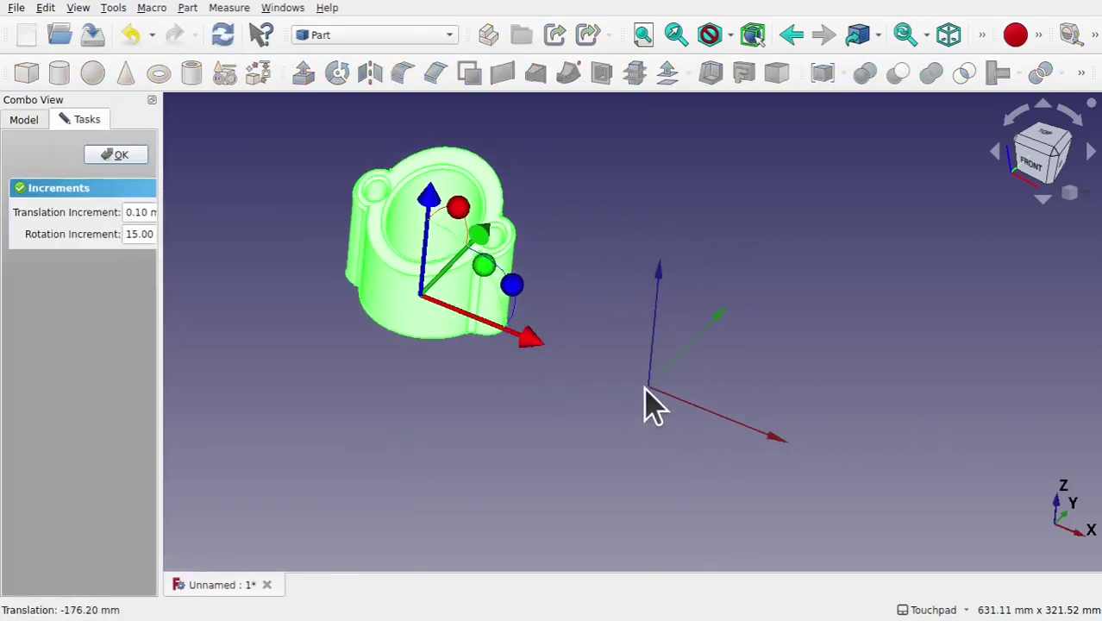
{"action": "left_click_drag", "start_coordinate": [530, 338], "coordinate": [517, 370]}
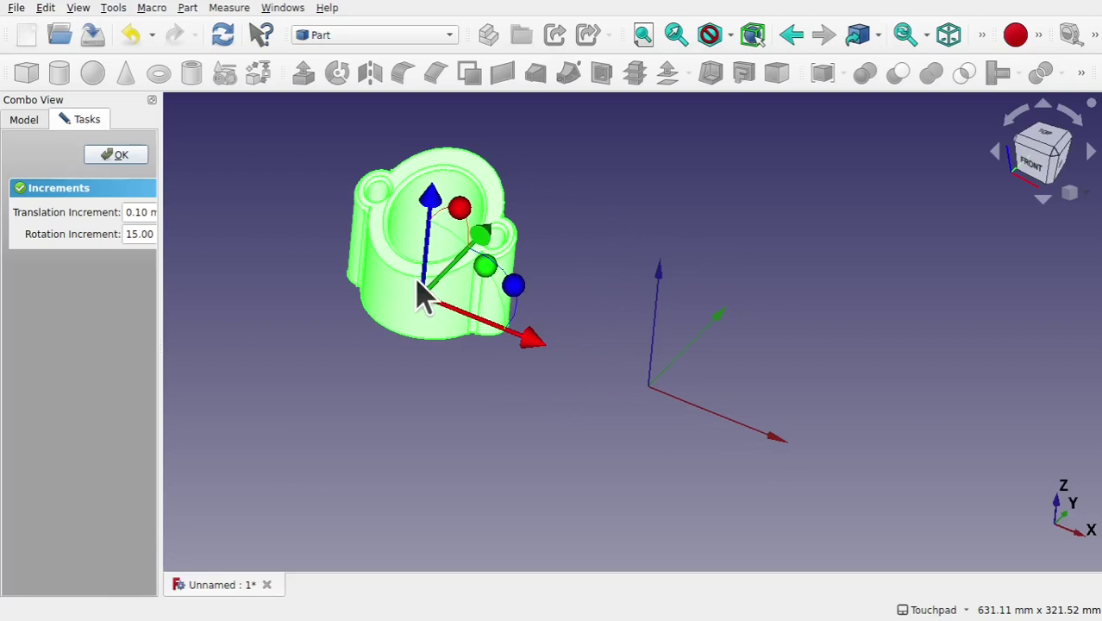
{"action": "mouse_move", "coordinate": [517, 293]}
{"action": "left_mouse_down"}
{"action": "mouse_move", "coordinate": [500, 383]}
{"action": "mouse_move", "coordinate": [529, 239]}
{"action": "mouse_move", "coordinate": [513, 313]}
{"action": "left_mouse_up"}
{"action": "left_click", "coordinate": [131, 156]}
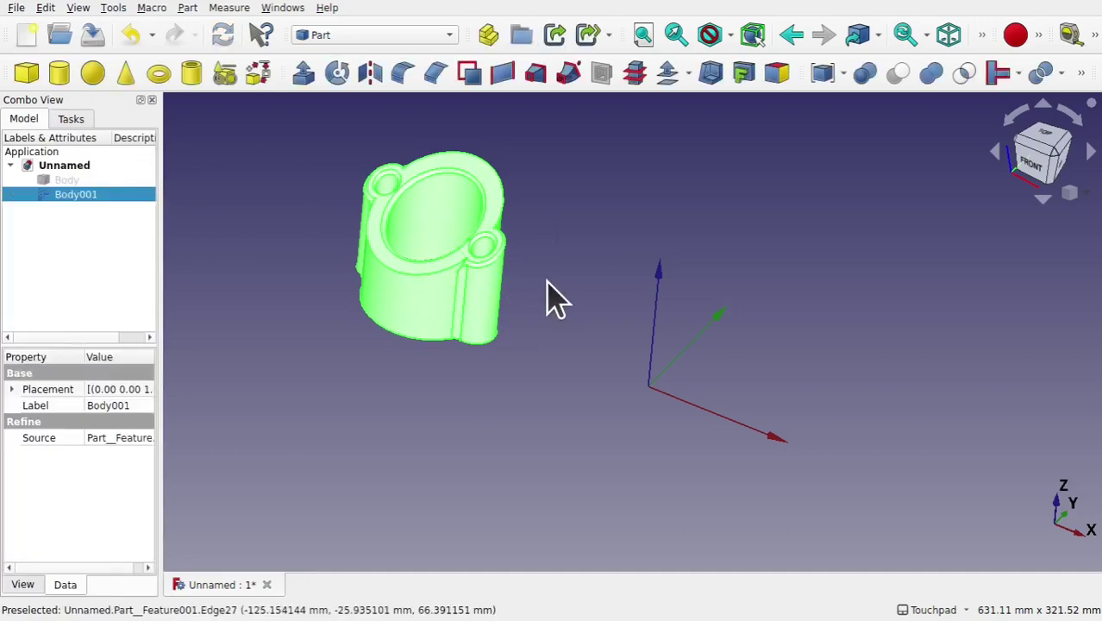